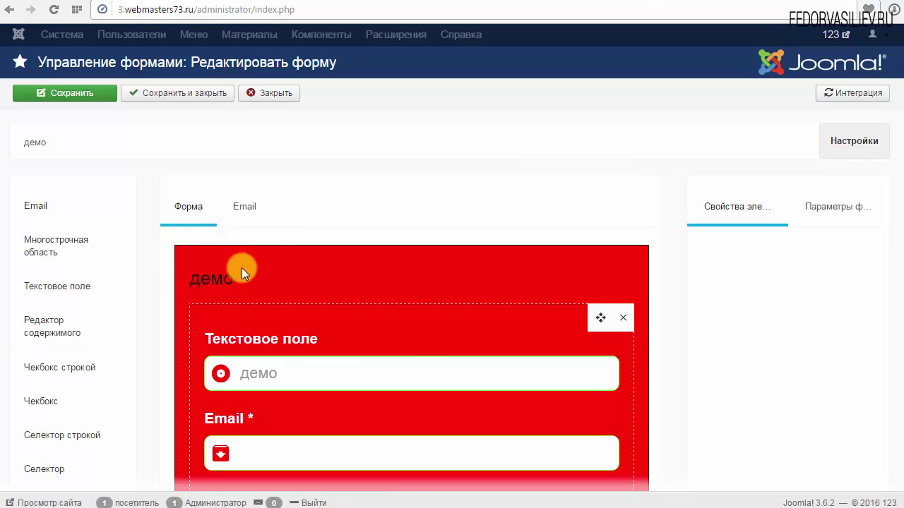
# Open the form's settings and disable Показывать заголовок формы so the form title is hidden.
pyautogui.click(854, 141)
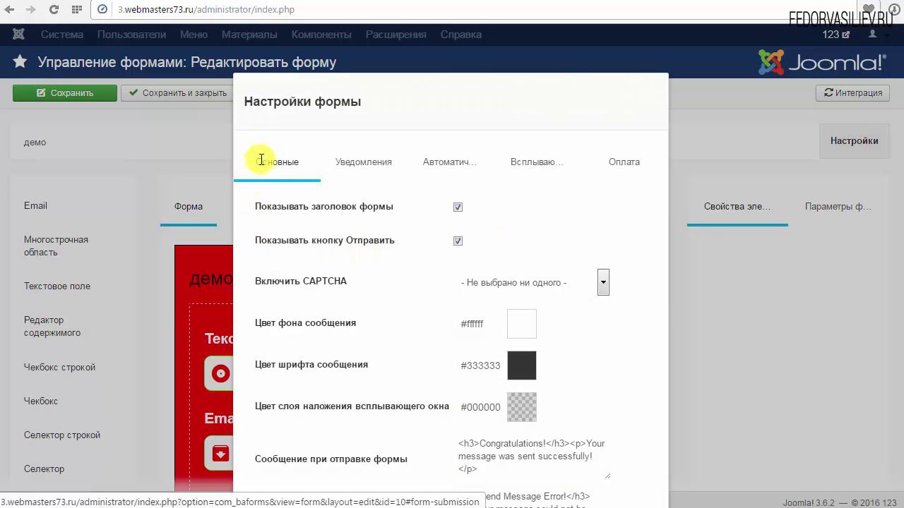
pyautogui.scroll(-2, 255, 302)
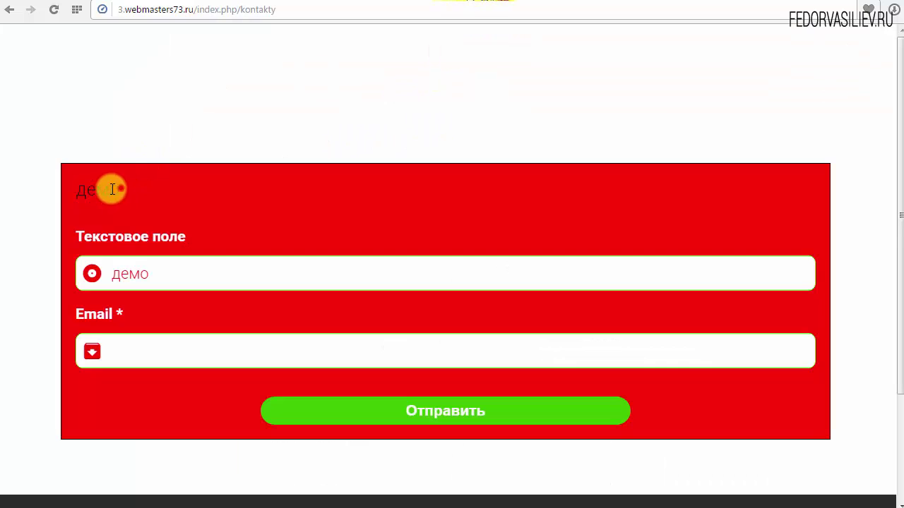
pyautogui.moveTo(112, 190); pyautogui.dragTo(83, 191)
pyautogui.click(96, 191)
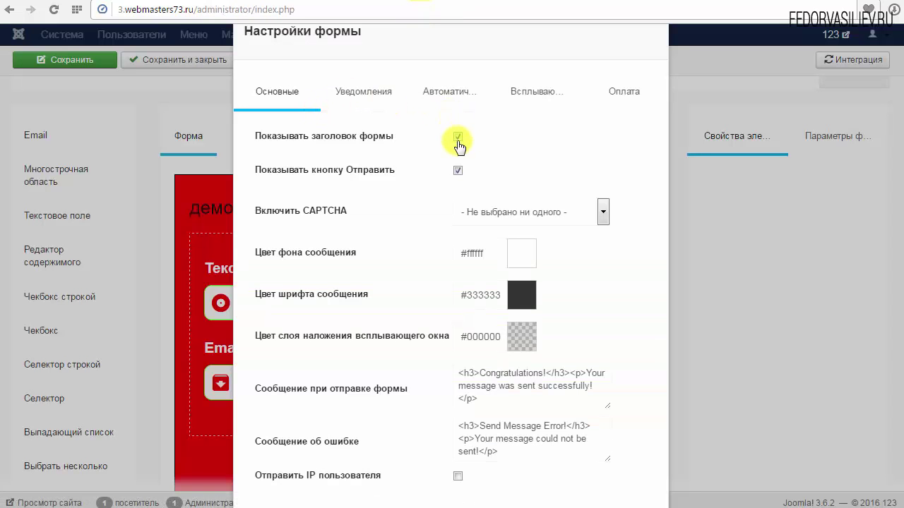
pyautogui.click(457, 137)
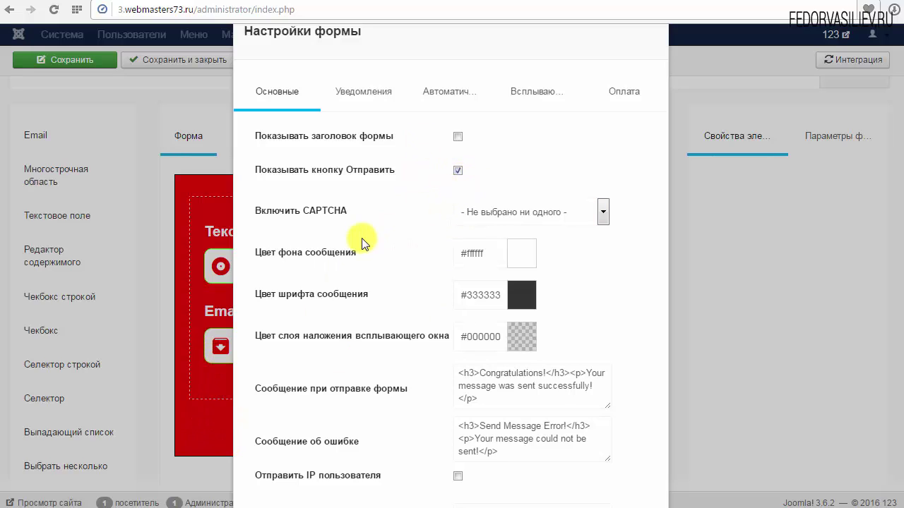
# Examine the choices available for Включить CAPTCHA and the published form on the site's contact page.
pyautogui.moveTo(350, 211); pyautogui.dragTo(302, 212)
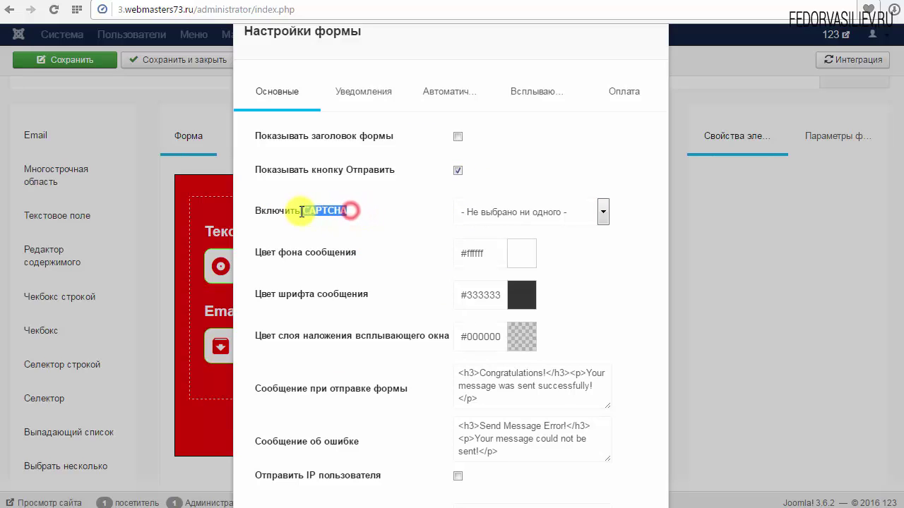
pyautogui.click(479, 212)
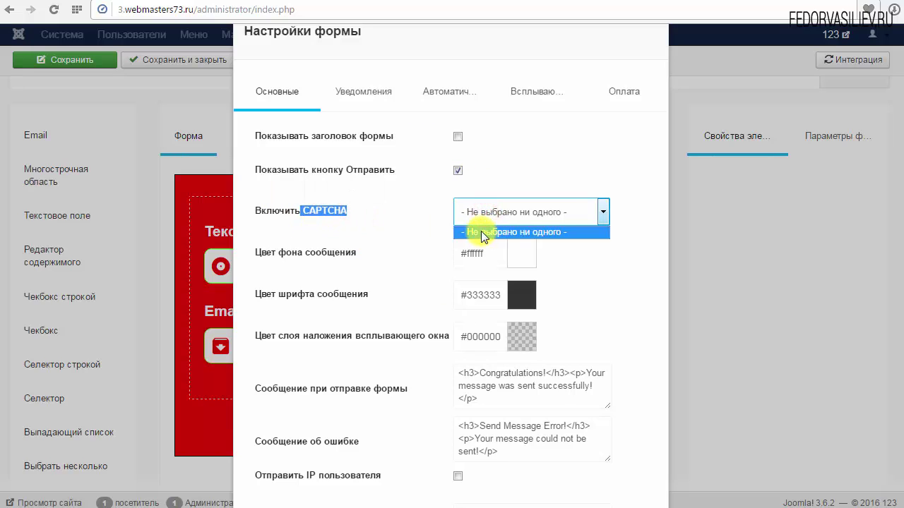
pyautogui.click(481, 233)
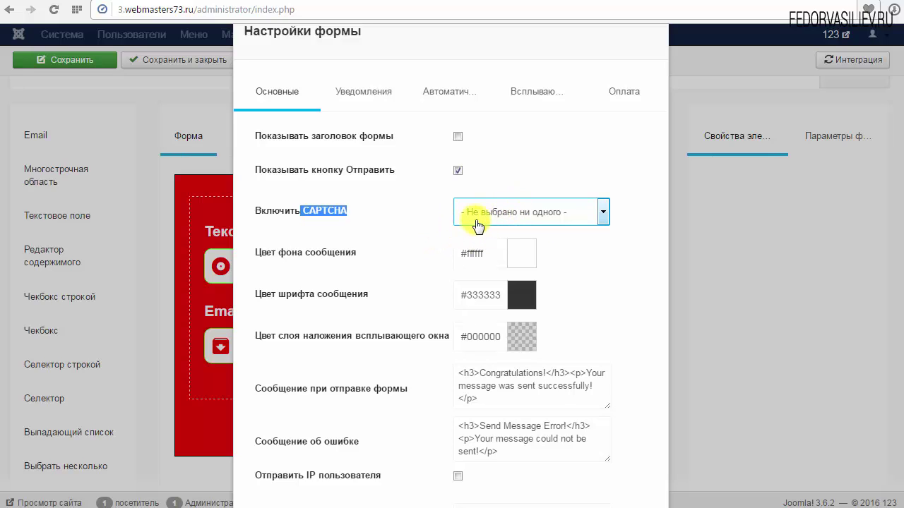
pyautogui.click(422, 214)
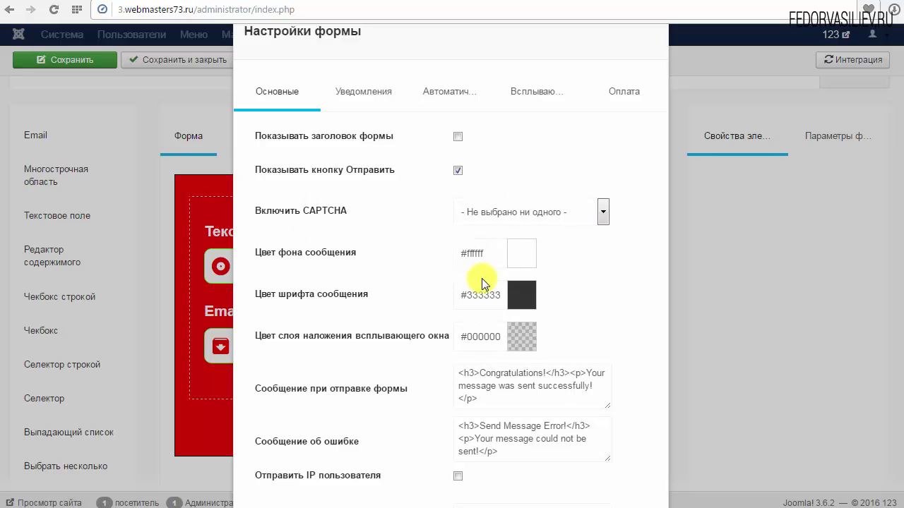
pyautogui.click(586, 211)
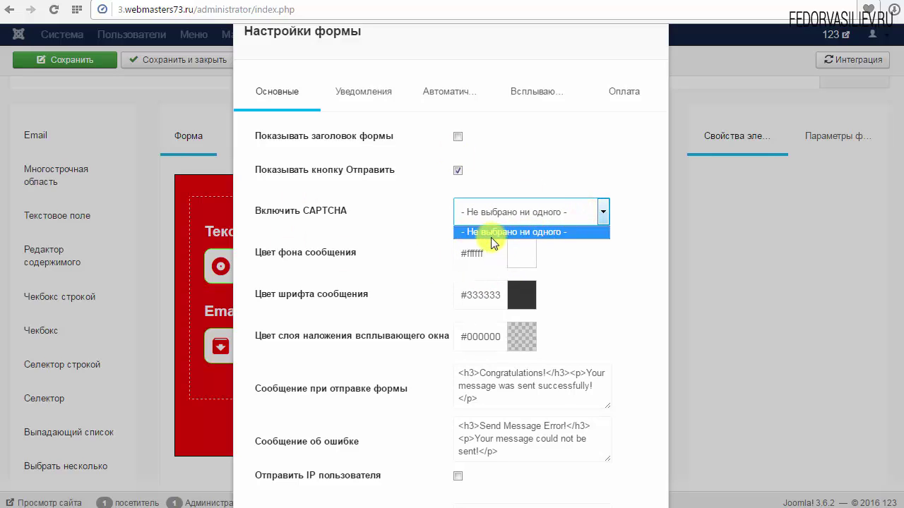
pyautogui.click(418, 213)
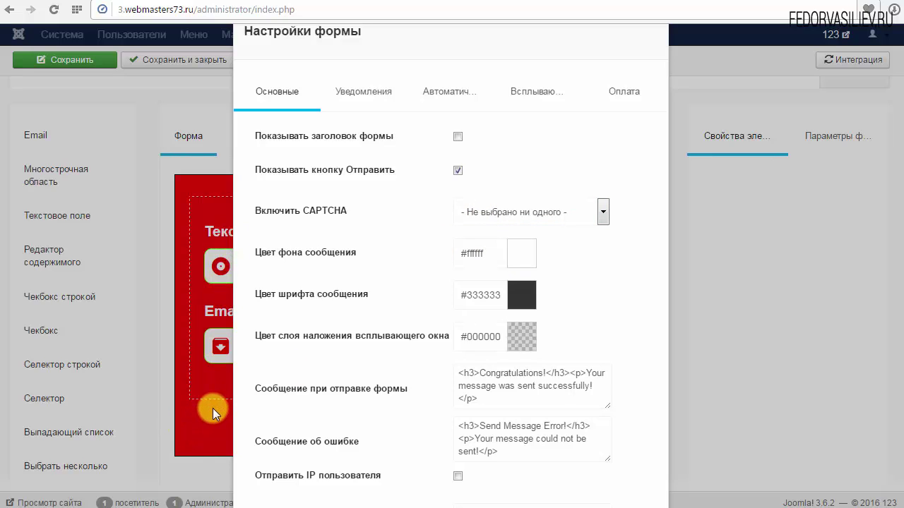
pyautogui.click(534, 212)
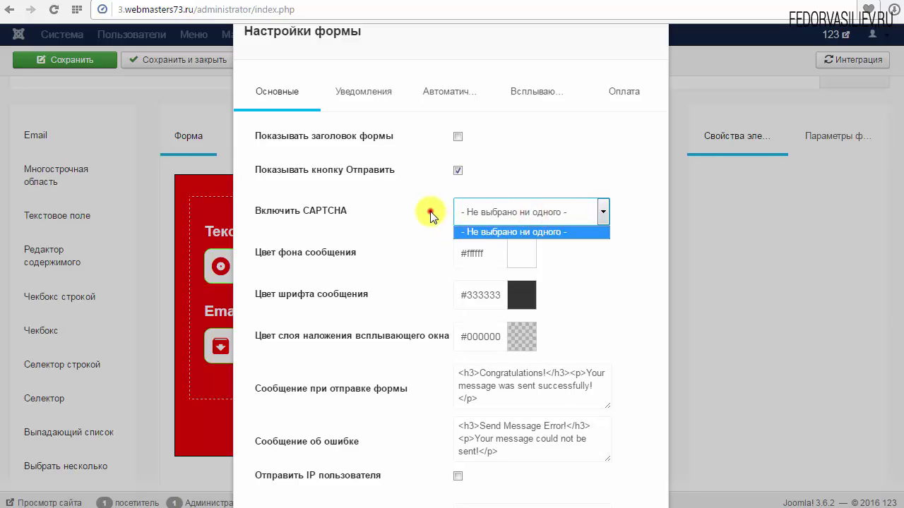
pyautogui.click(431, 213)
pyautogui.click(515, 213)
pyautogui.click(443, 213)
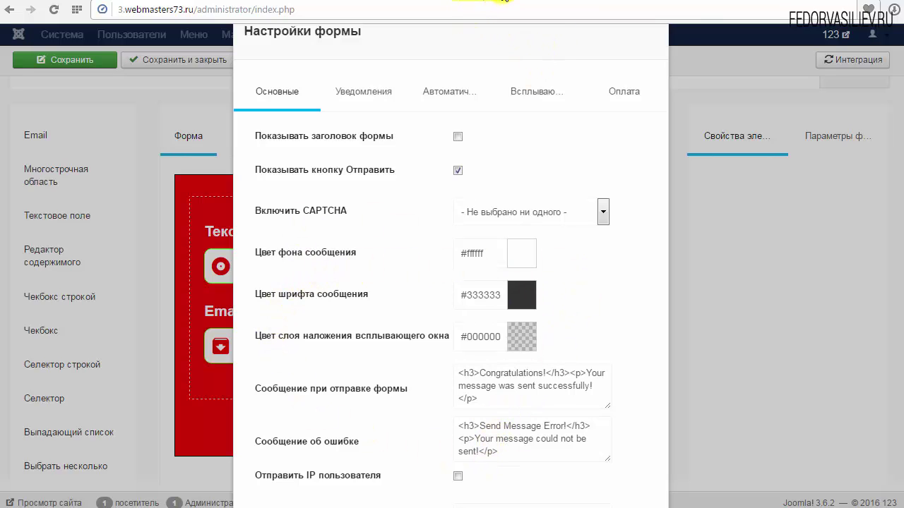
pyautogui.click(498, 2)
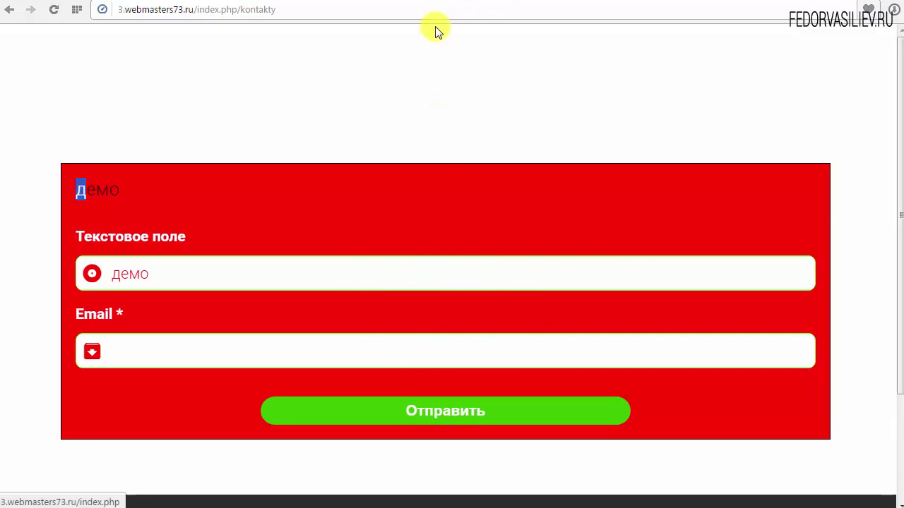
pyautogui.click(453, 3)
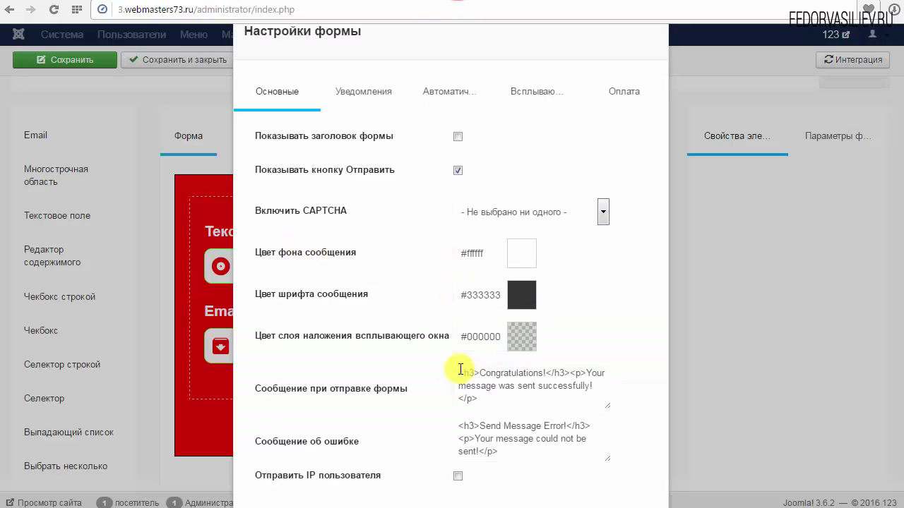
# Set the message background colour to #ffc4c4 and the message font colour to #030303.
pyautogui.click(516, 265)
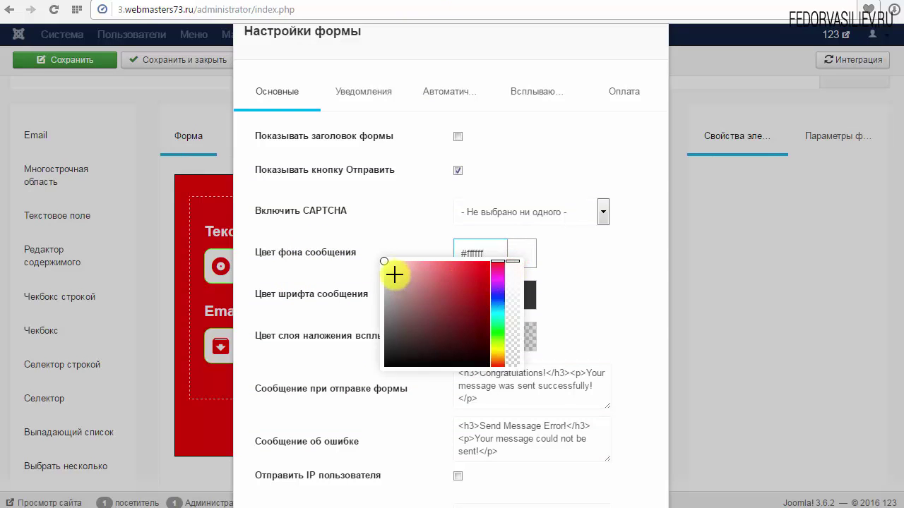
pyautogui.click(400, 267)
pyautogui.click(423, 244)
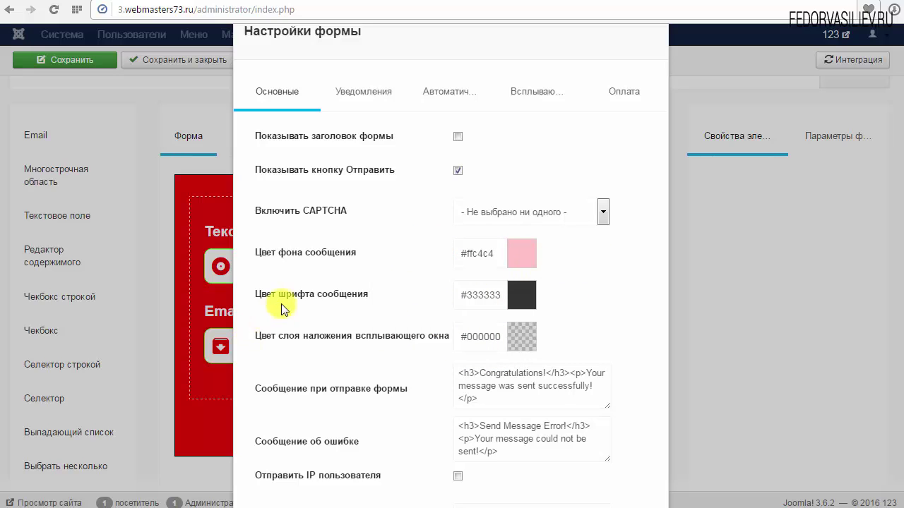
pyautogui.click(520, 312)
pyautogui.moveTo(476, 327); pyautogui.dragTo(355, 408)
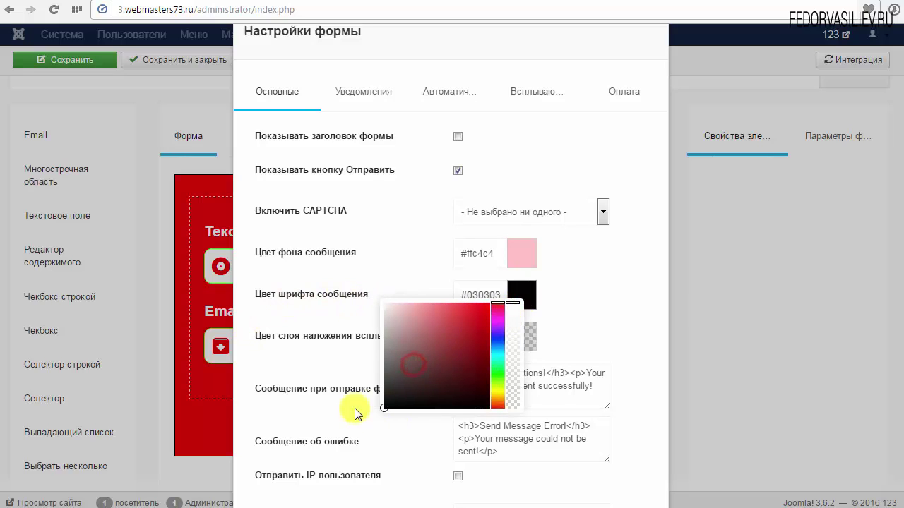
pyautogui.click(434, 267)
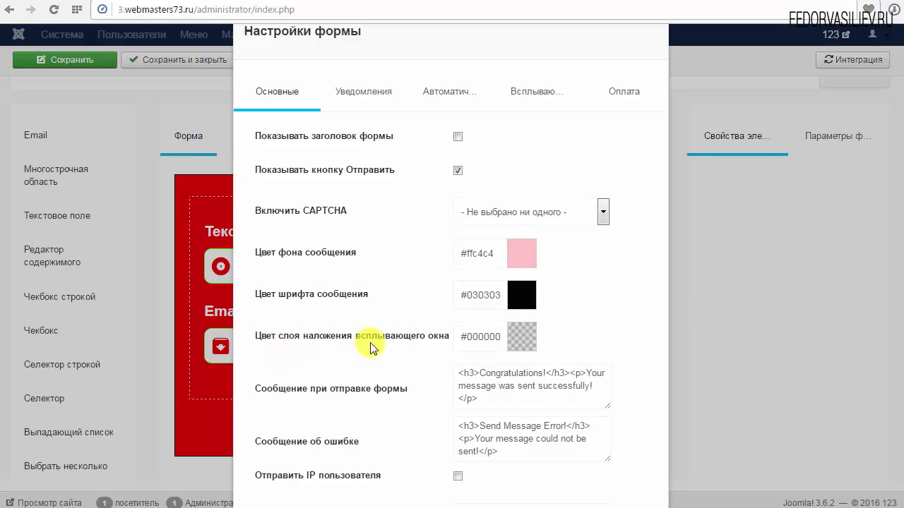
# Set the popup overlay colour to green #25f700 and make it slightly more opaque.
pyautogui.click(527, 346)
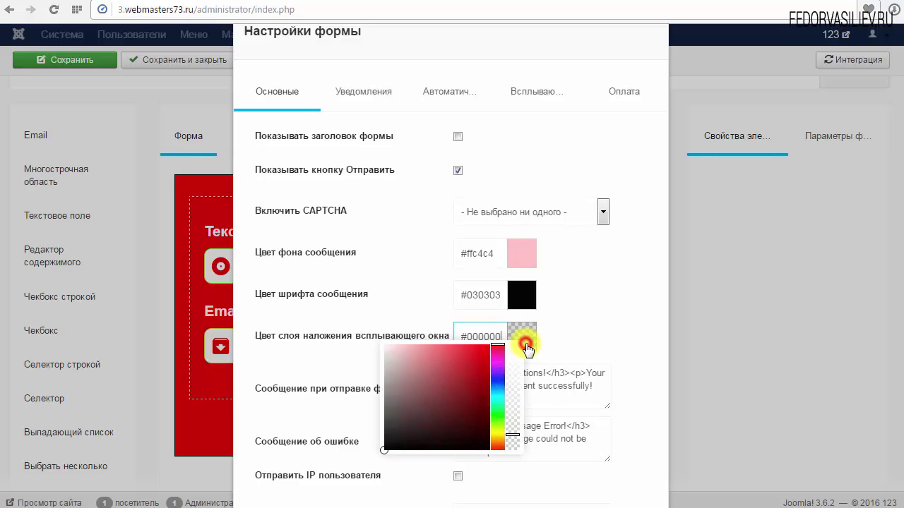
pyautogui.click(499, 417)
pyautogui.moveTo(420, 363)
pyautogui.mouseDown()
pyautogui.moveTo(424, 341)
pyautogui.moveTo(493, 347)
pyautogui.mouseUp()
pyautogui.moveTo(513, 433); pyautogui.dragTo(512, 417)
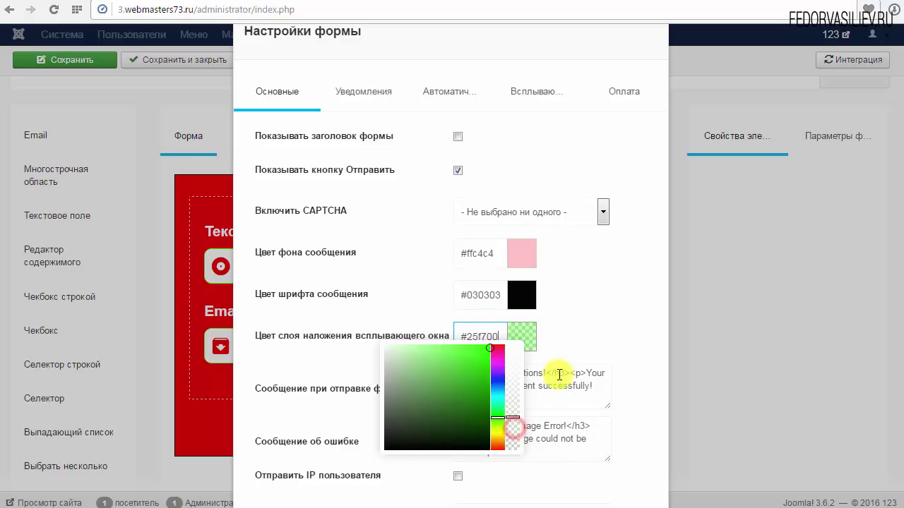
pyautogui.click(589, 325)
# Copy the form submission message from "Congratulations!" onward and translate it from English to Russian in Google Translate.
pyautogui.scroll(-2, 591, 327)
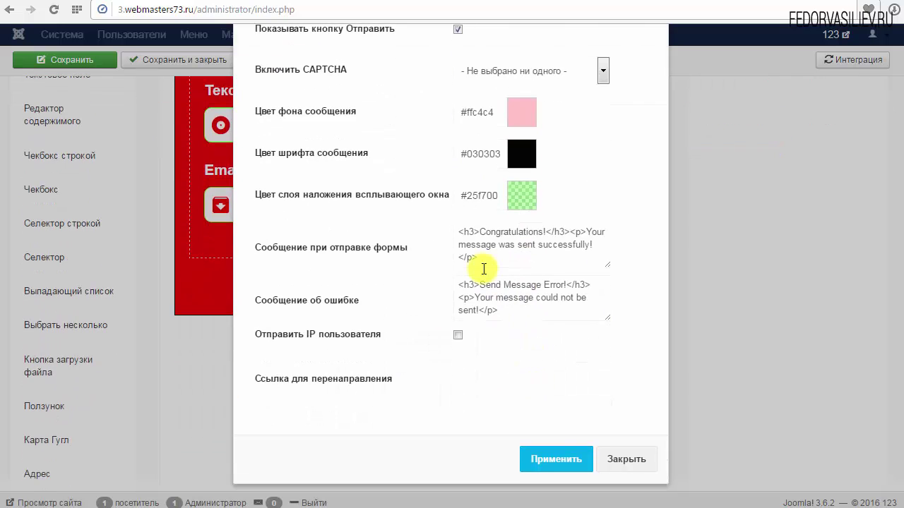
pyautogui.moveTo(480, 231); pyautogui.dragTo(601, 251)
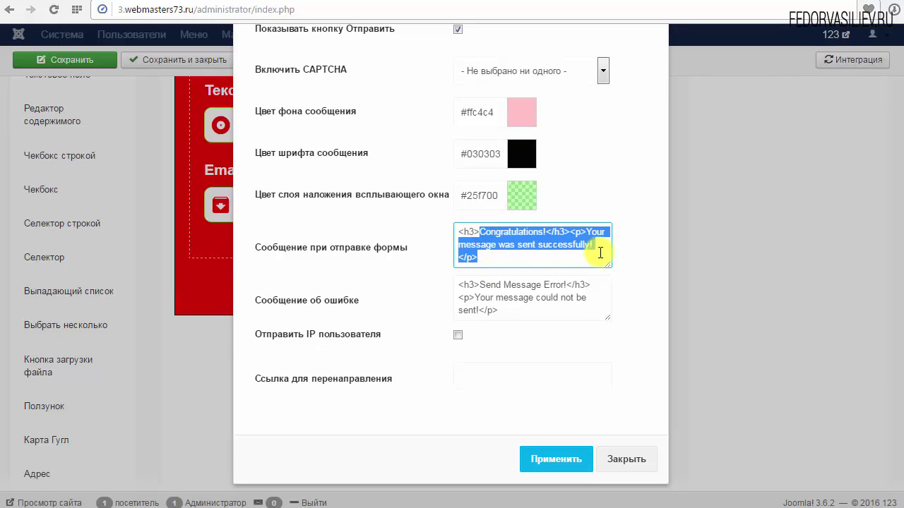
pyautogui.rightClick(512, 237)
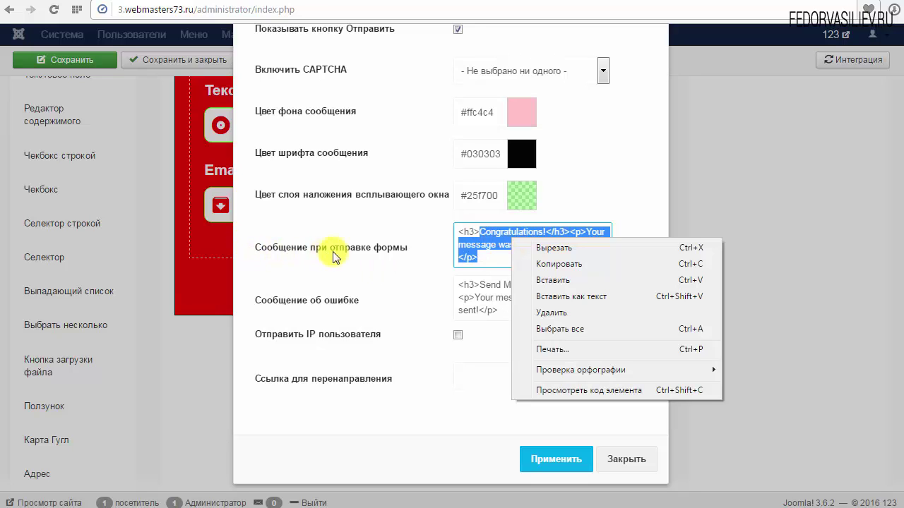
pyautogui.click(562, 264)
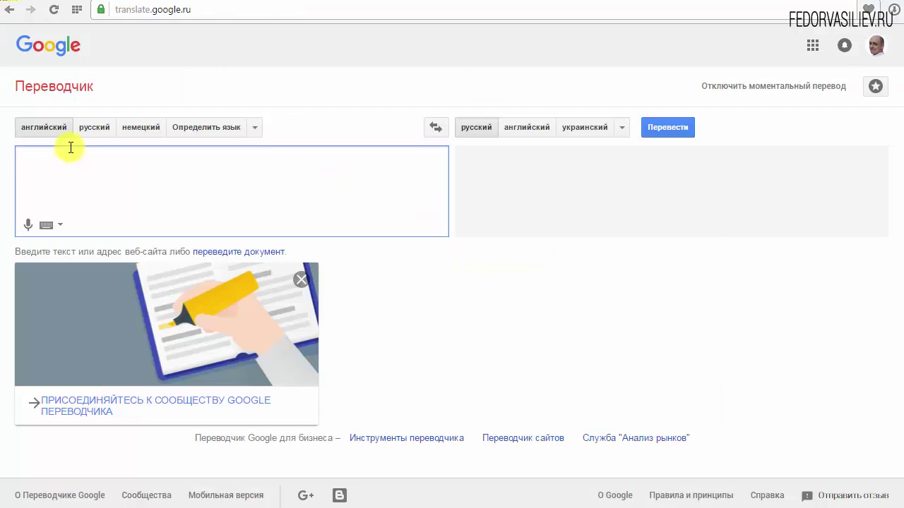
pyautogui.click(73, 163)
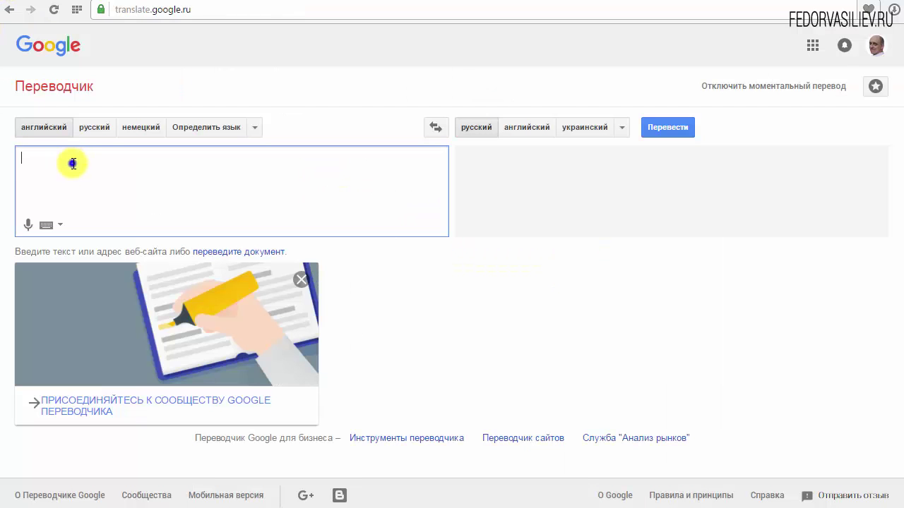
pyautogui.rightClick(73, 163)
pyautogui.click(115, 240)
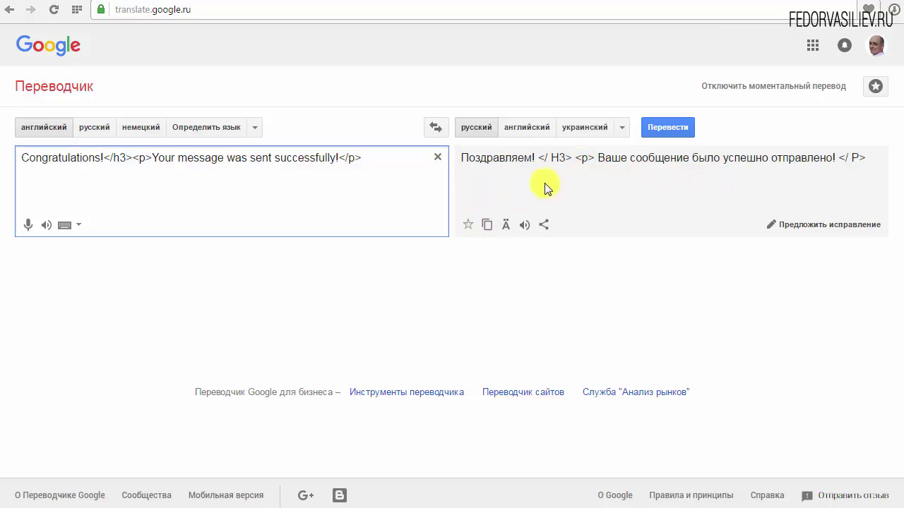
# Copy the translated heading and replace "Congratulations!" with "Поздравляем!" in the form submission message.
pyautogui.moveTo(535, 161); pyautogui.dragTo(468, 157)
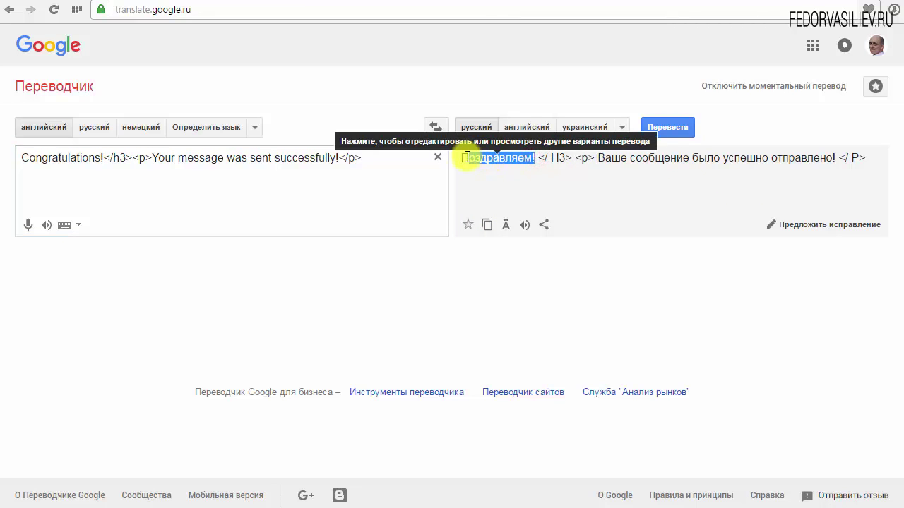
pyautogui.rightClick(464, 159)
pyautogui.click(494, 204)
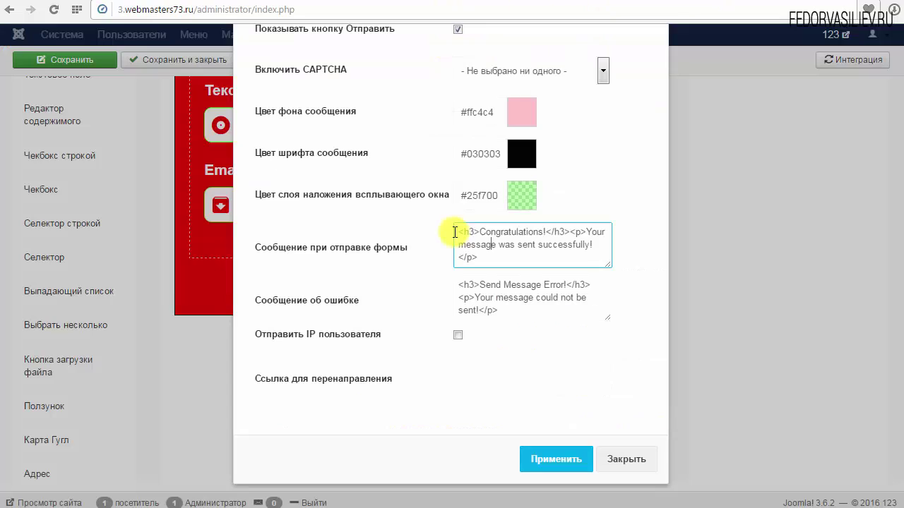
pyautogui.moveTo(461, 232); pyautogui.dragTo(482, 231)
pyautogui.click(569, 234)
pyautogui.rightClick(485, 233)
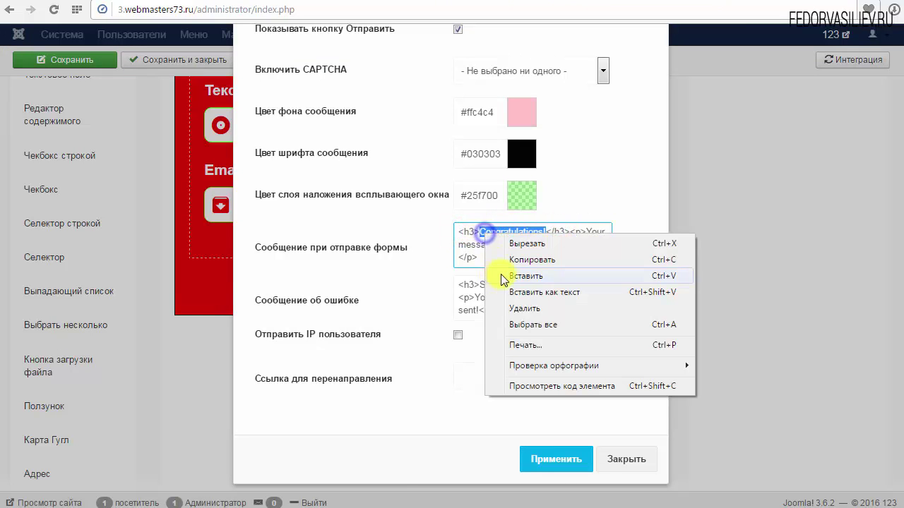
pyautogui.click(522, 280)
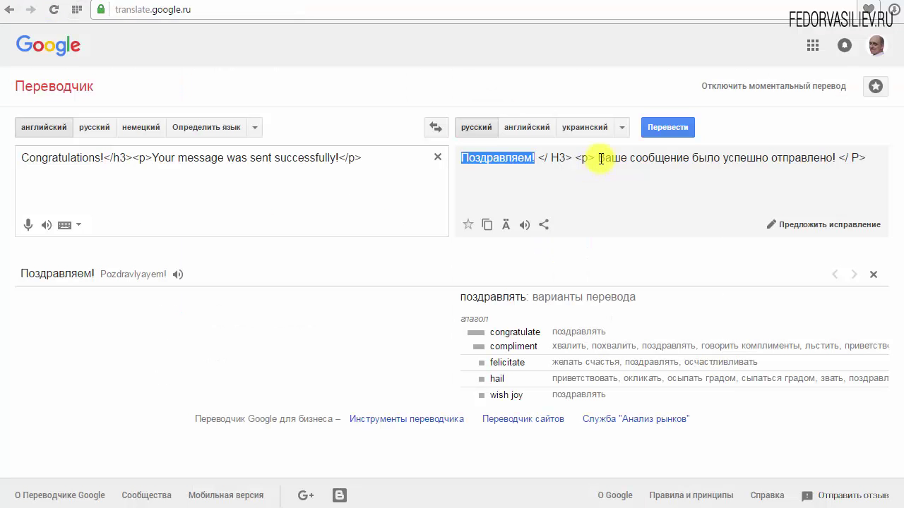
# Replace the English sentence in the submission message with the translation "Ваше сообщение было успешно отправлено!", keeping the paragraph tags.
pyautogui.moveTo(597, 157); pyautogui.dragTo(817, 160)
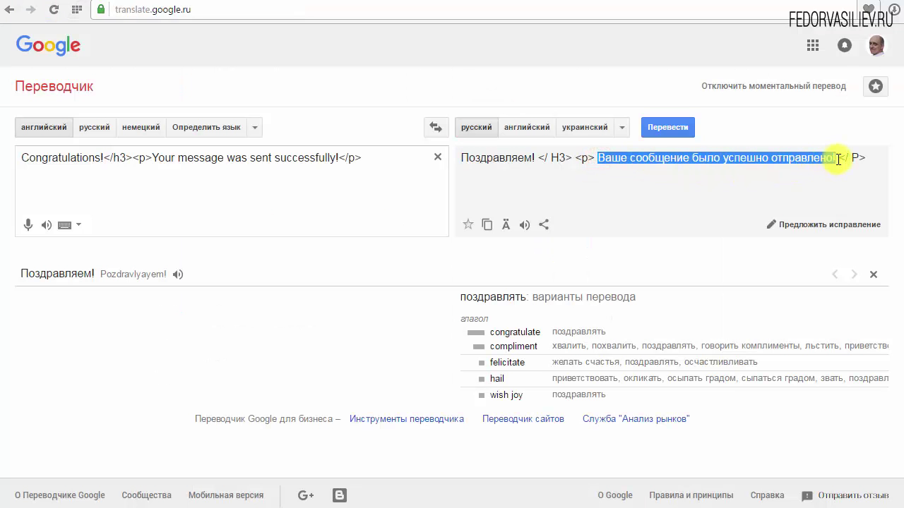
pyautogui.rightClick(839, 160)
pyautogui.click(811, 204)
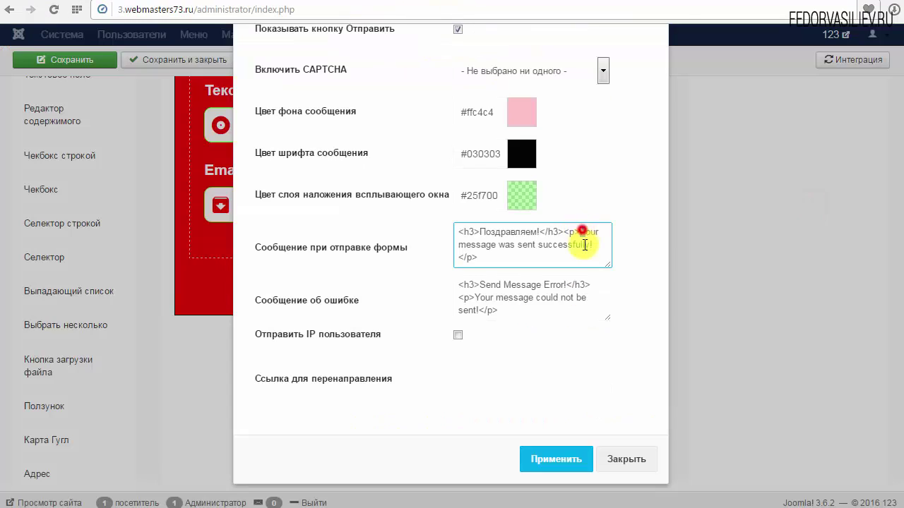
pyautogui.moveTo(580, 233); pyautogui.dragTo(590, 245)
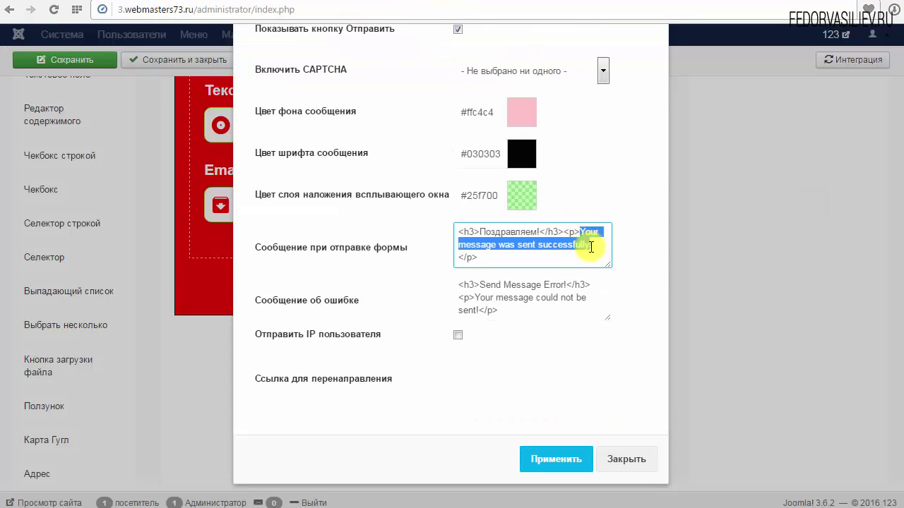
pyautogui.hotkey('ctrl', 'v')
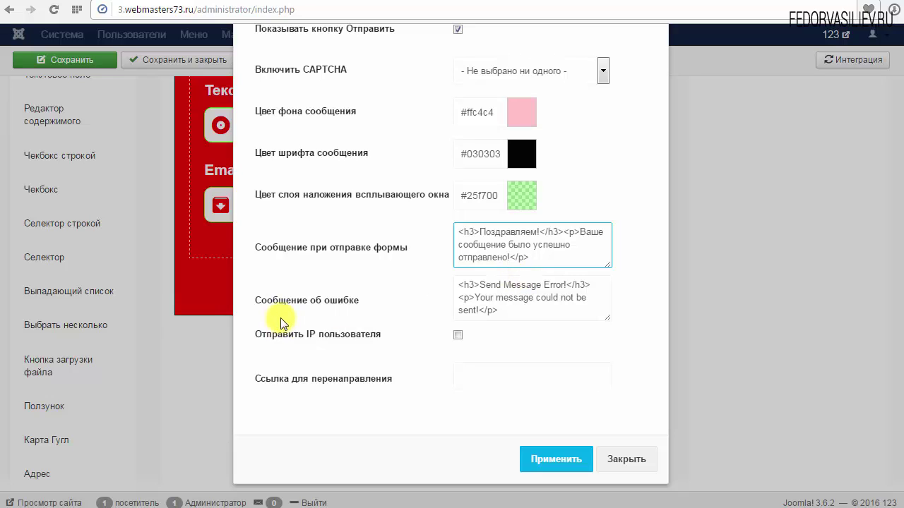
# Translate the error message in Google Translate and replace its text with "Отправить сообщение об ошибке!" and "Ваше сообщение не может быть отправлено!", keeping the tags.
pyautogui.moveTo(608, 319); pyautogui.dragTo(608, 334)
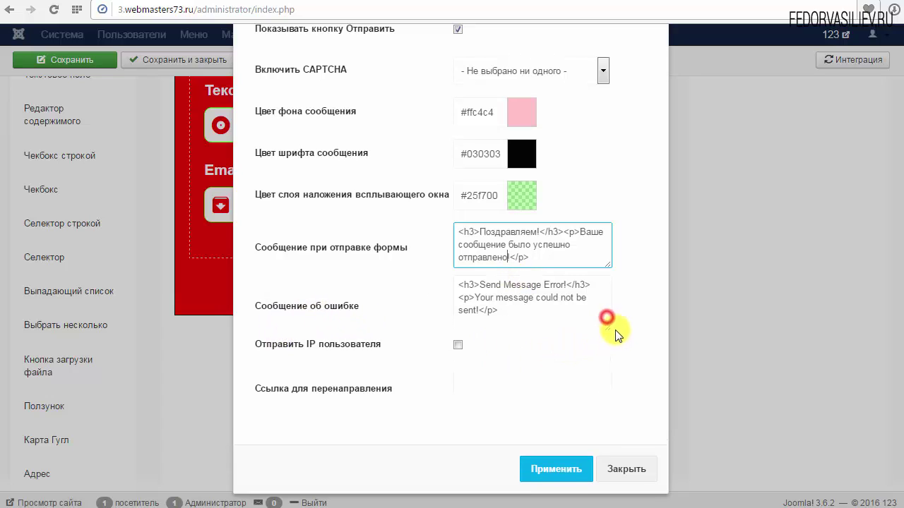
pyautogui.moveTo(480, 285); pyautogui.dragTo(569, 284)
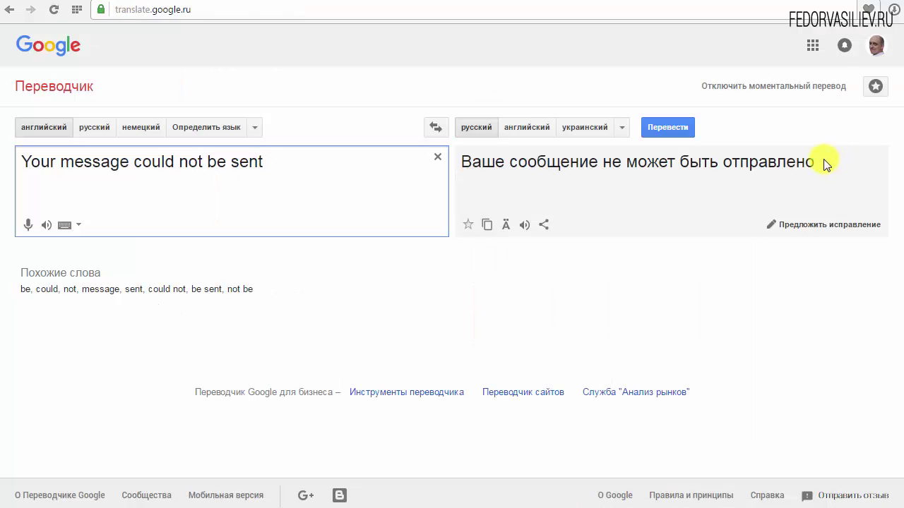
pyautogui.moveTo(826, 163); pyautogui.dragTo(463, 162)
pyautogui.rightClick(465, 159)
pyautogui.click(497, 206)
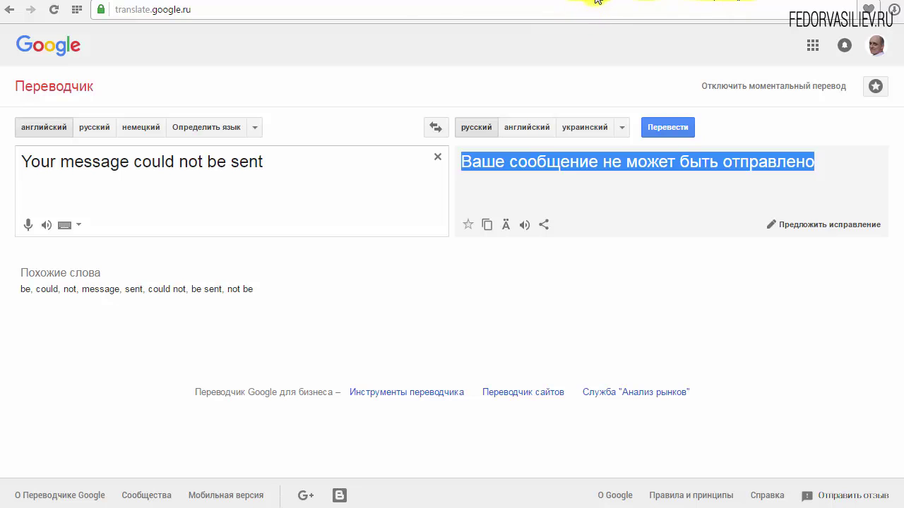
pyautogui.click(445, 1)
pyautogui.rightClick(512, 308)
pyautogui.click(559, 352)
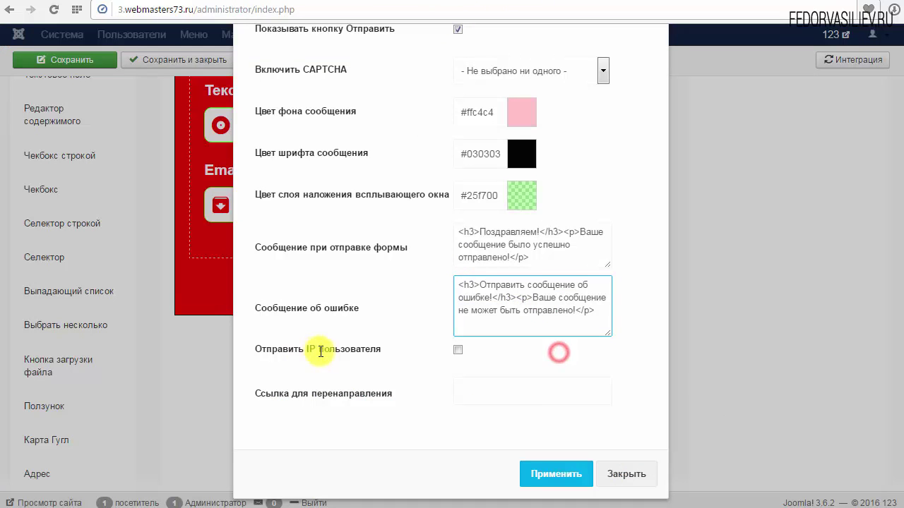
# Enable sending the user's IP, leave the redirect link empty, and save the form.
pyautogui.click(459, 352)
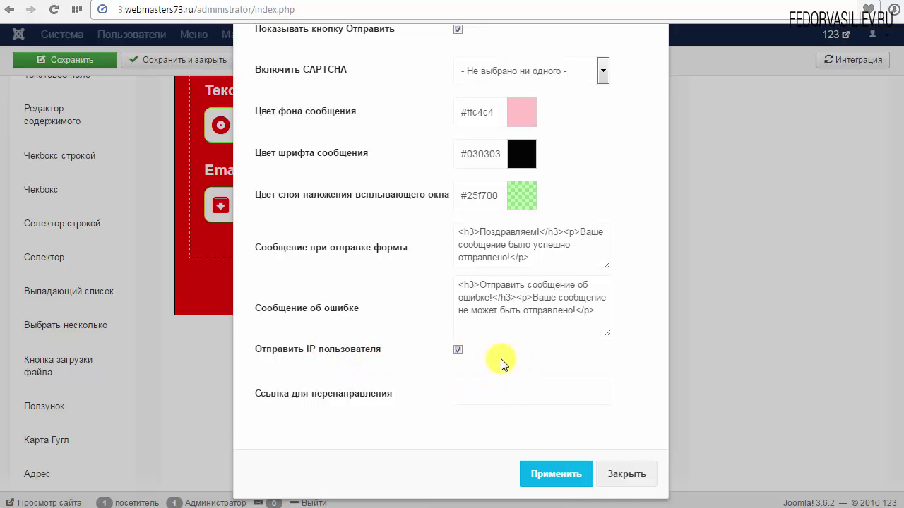
pyautogui.click(519, 397)
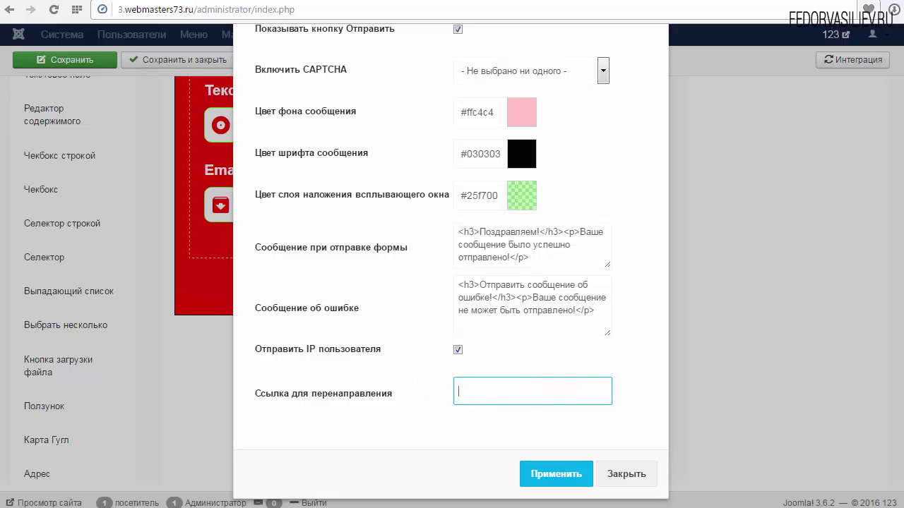
pyautogui.press('Escape')
pyautogui.click(51, 91)
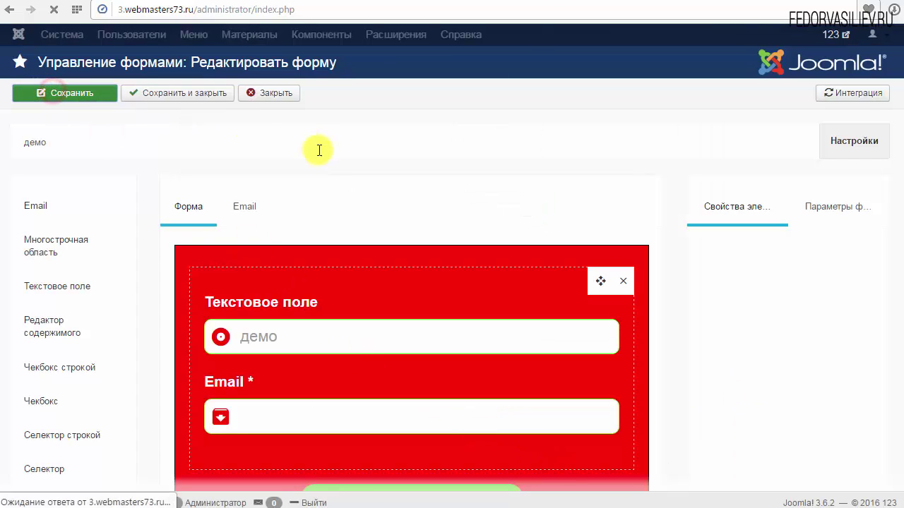
# Reload the site's contact page, submit the form with "тест" and an e-mail address, and dismiss the popup message.
pyautogui.click(503, 3)
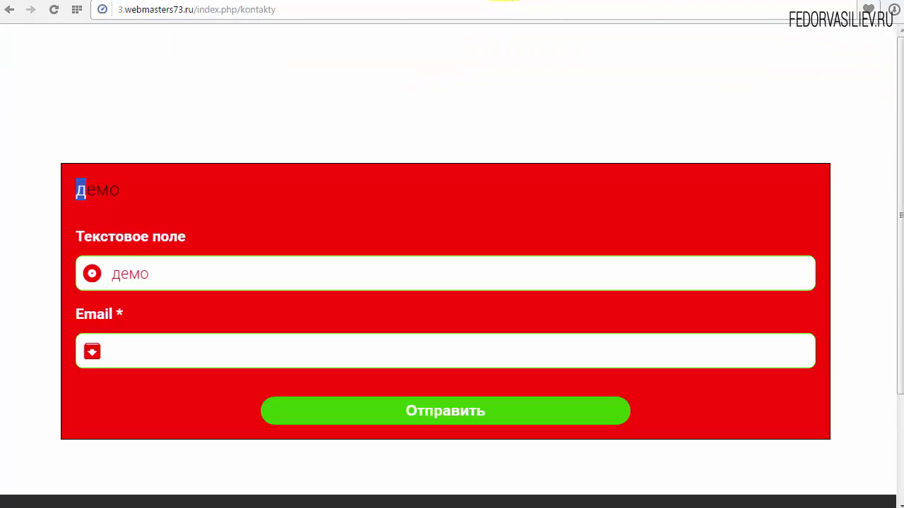
pyautogui.click(56, 11)
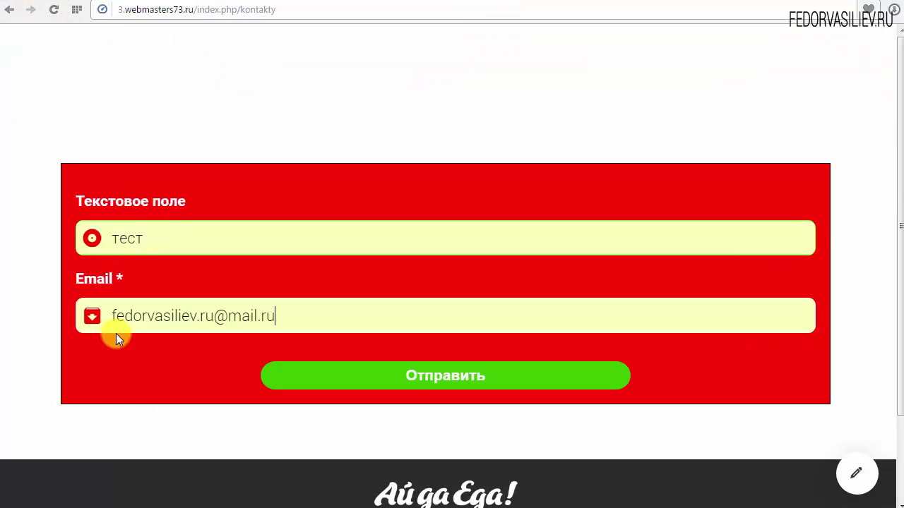
pyautogui.click(466, 376)
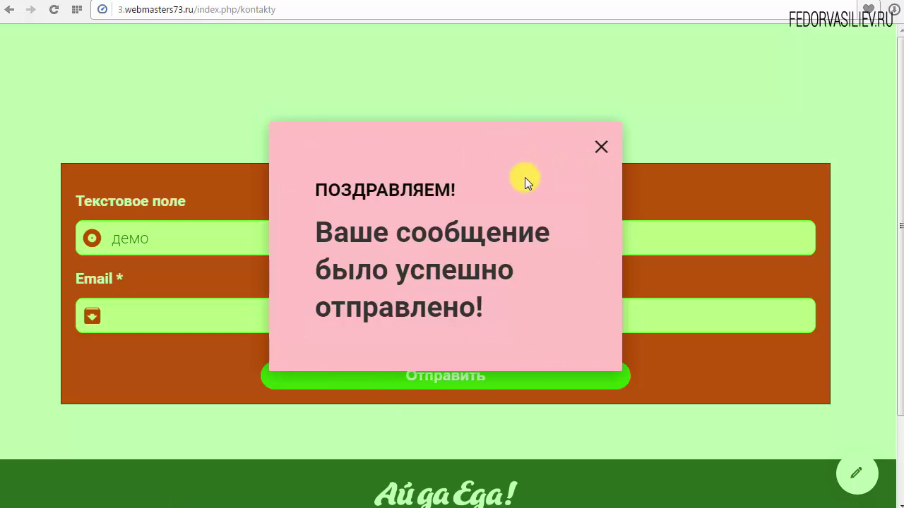
pyautogui.click(602, 157)
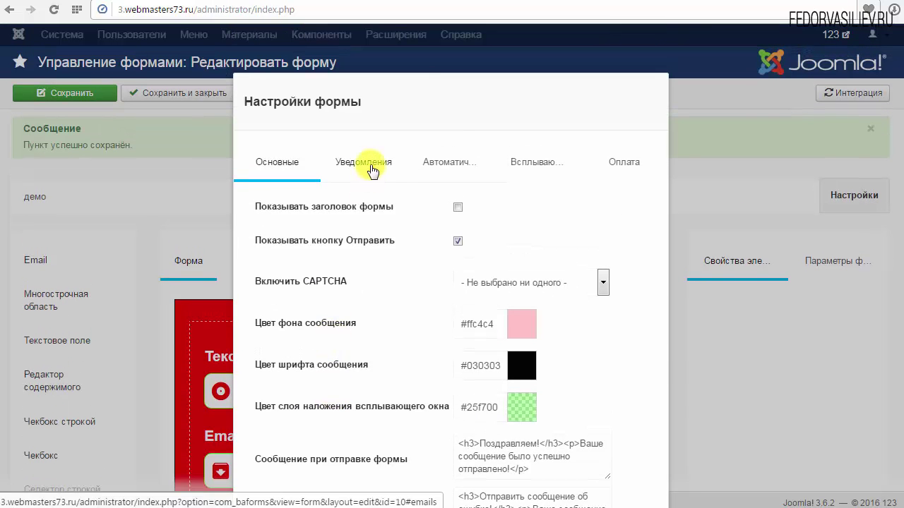
# Review the form's notification settings and its automatic reply settings.
pyautogui.click(369, 169)
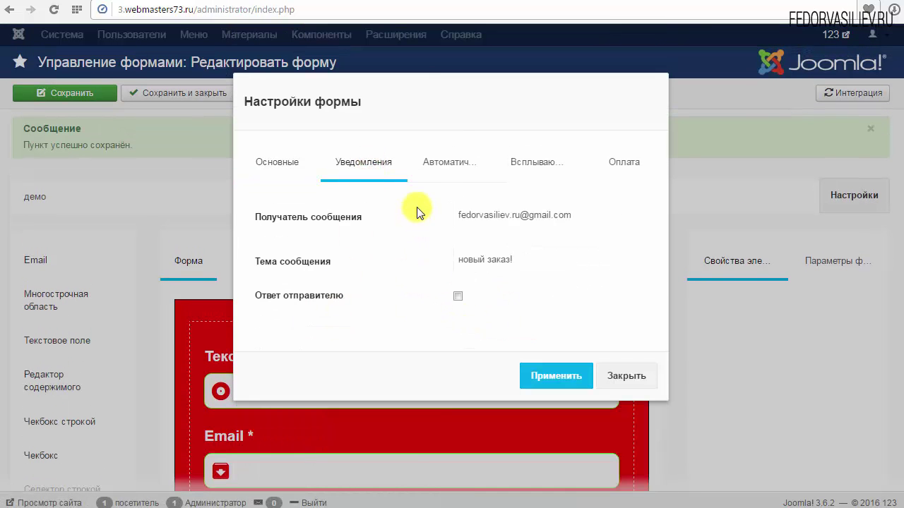
pyautogui.click(441, 169)
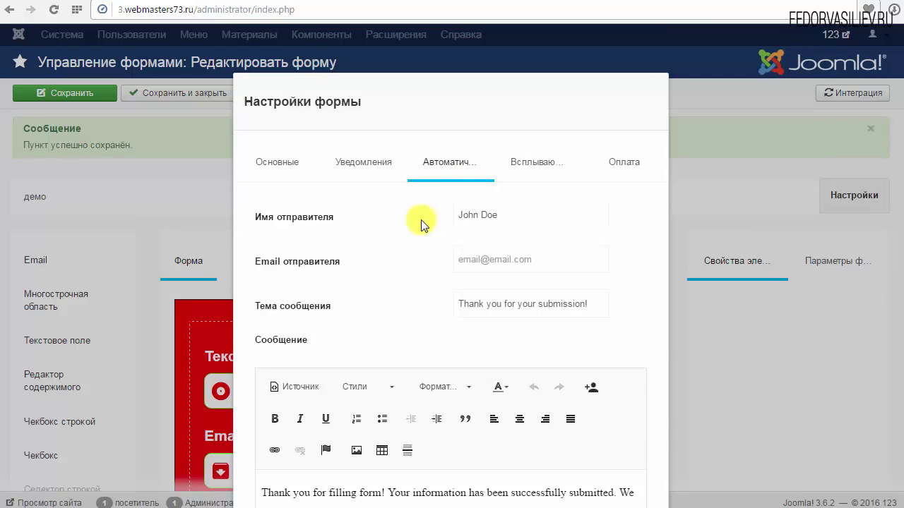
pyautogui.scroll(-5, 420, 224)
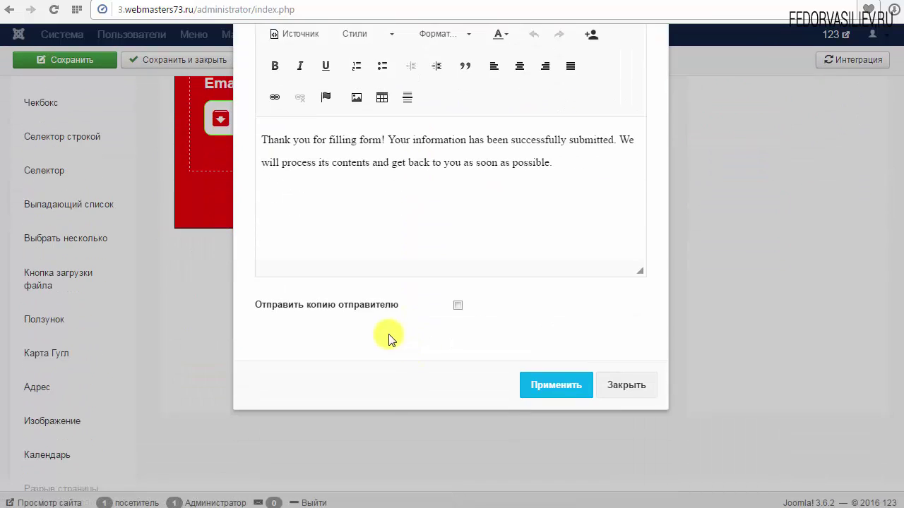
pyautogui.scroll(4, 390, 339)
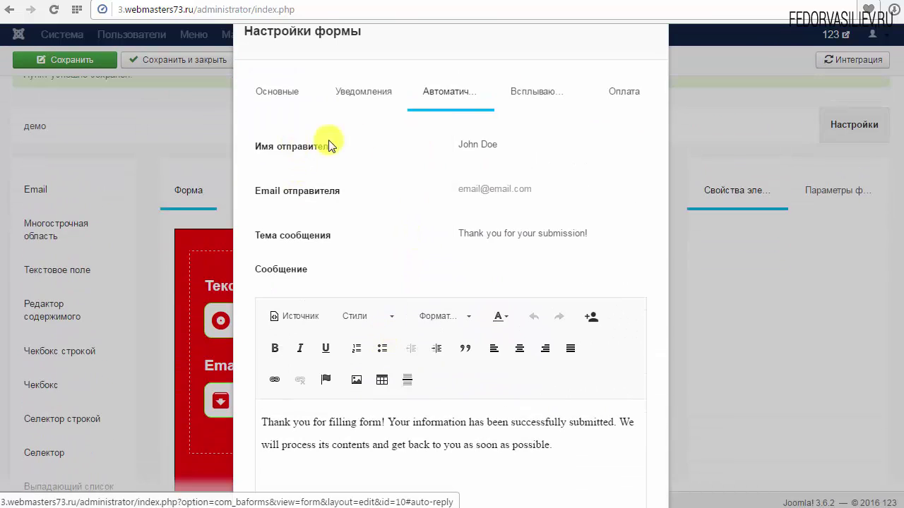
pyautogui.scroll(-2, 417, 216)
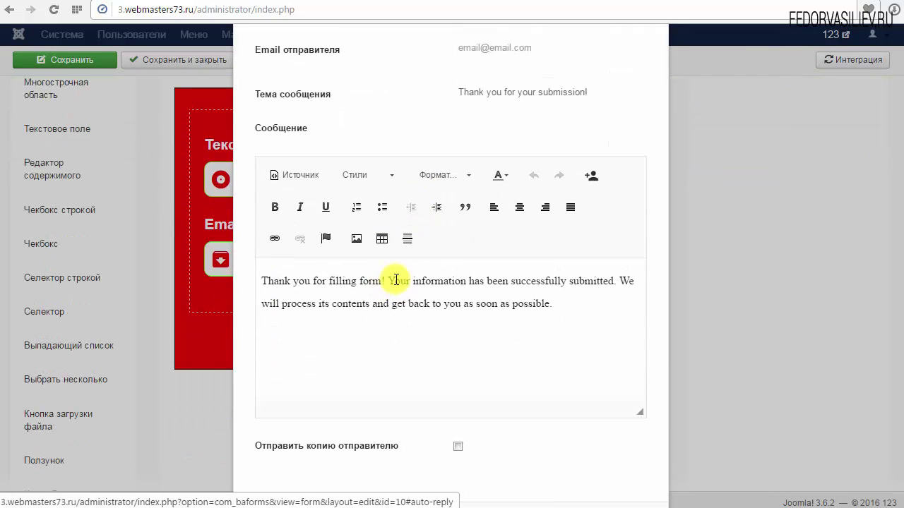
pyautogui.scroll(2, 396, 279)
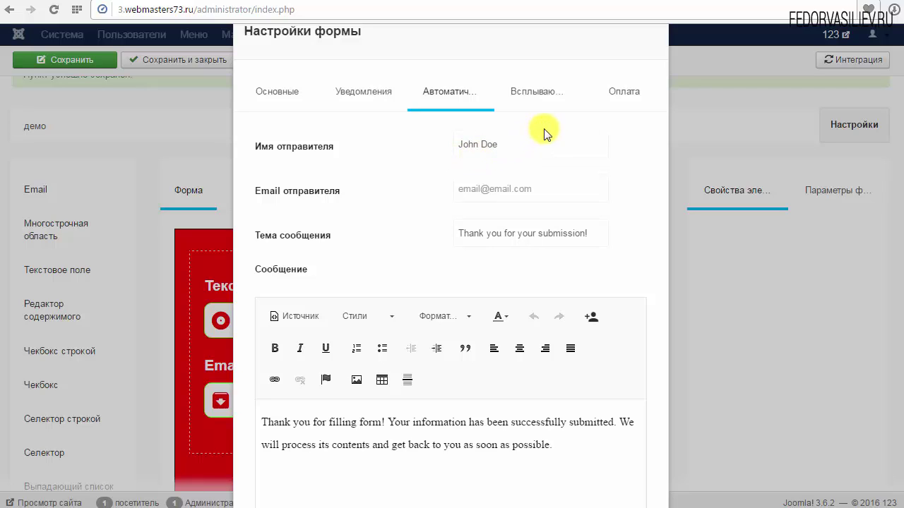
# Go through the automatic reply's sender name, e-mail, subject and message fields, and enable sending a copy to the sender.
pyautogui.click(512, 141)
pyautogui.hotkey('ctrl', 'a')
pyautogui.click(569, 192)
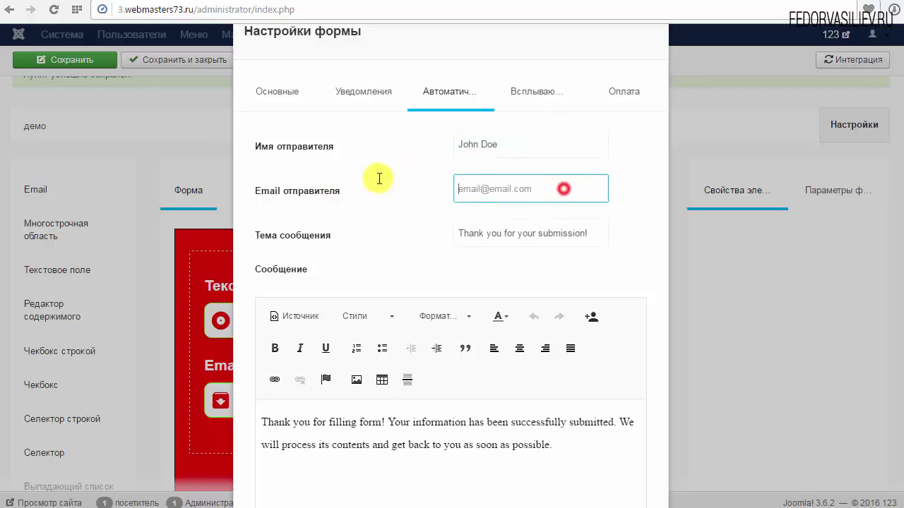
pyautogui.moveTo(598, 236); pyautogui.dragTo(393, 230)
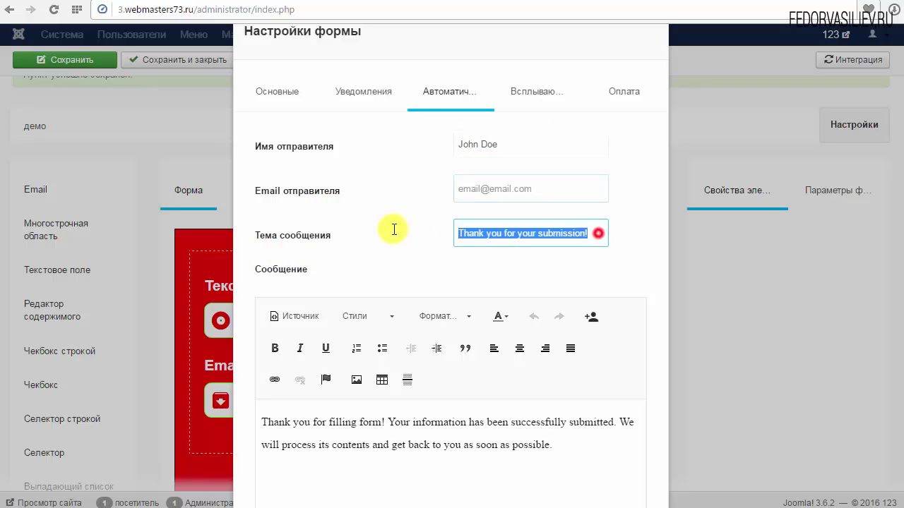
pyautogui.scroll(-3, 392, 232)
pyautogui.moveTo(566, 231); pyautogui.dragTo(242, 202)
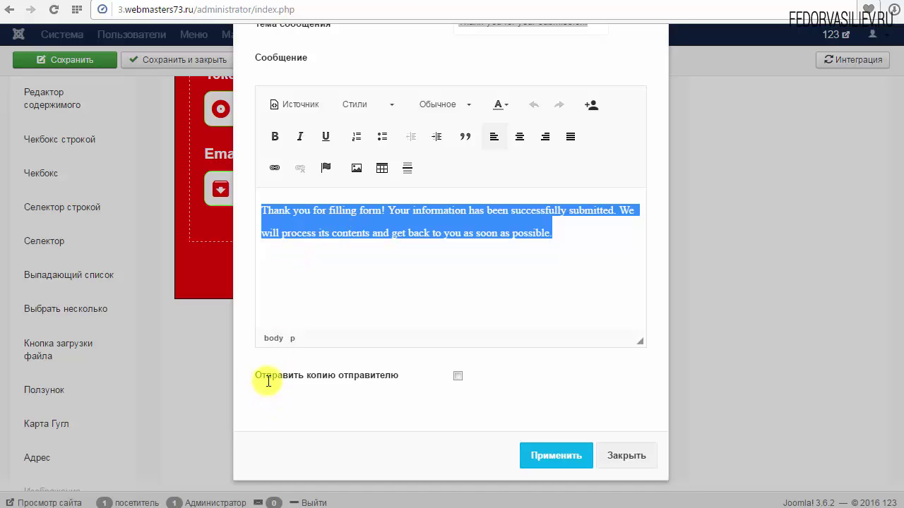
pyautogui.click(460, 382)
pyautogui.scroll(3, 480, 297)
# Enable showing the form in a popup window, apply the settings and save the form.
pyautogui.click(534, 165)
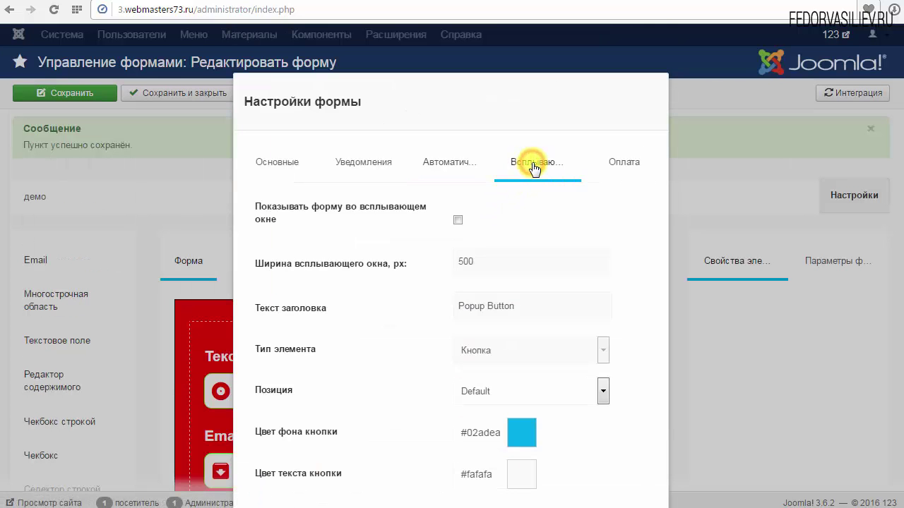
pyautogui.scroll(-5, 531, 208)
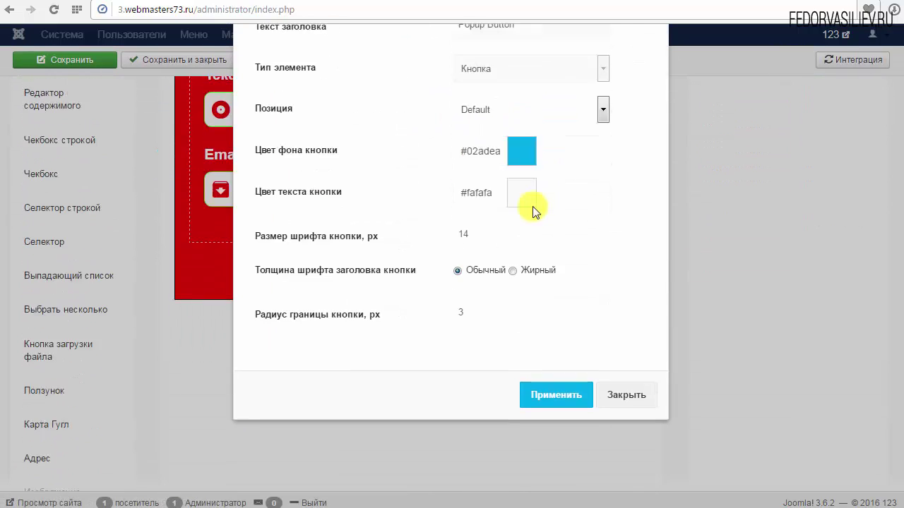
pyautogui.scroll(5, 533, 211)
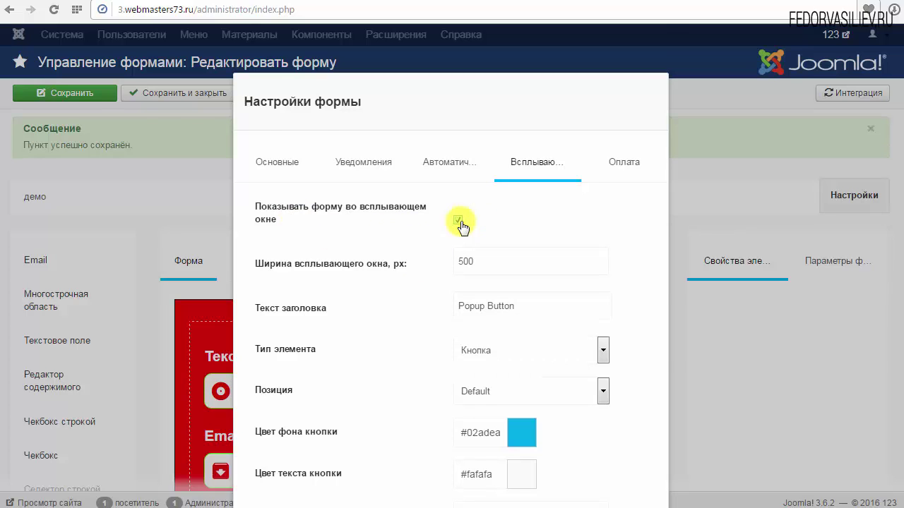
pyautogui.scroll(-6, 494, 282)
pyautogui.click(546, 271)
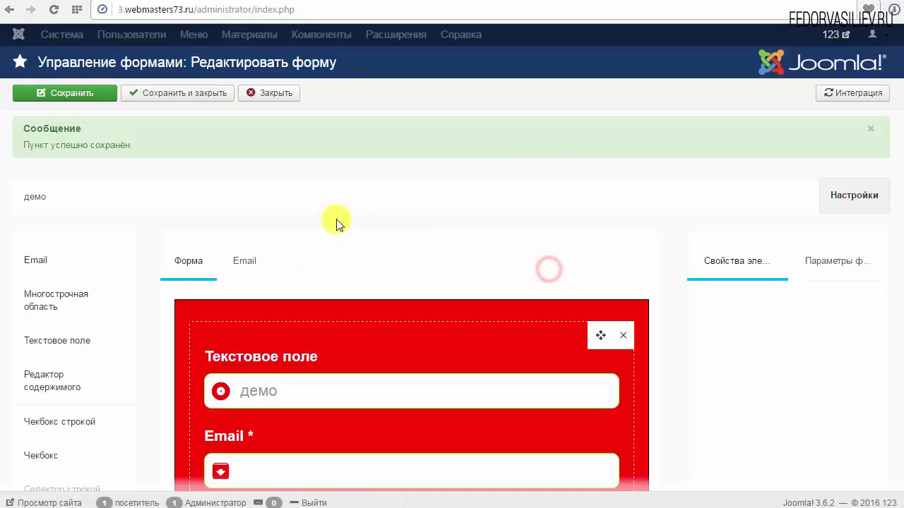
pyautogui.click(99, 93)
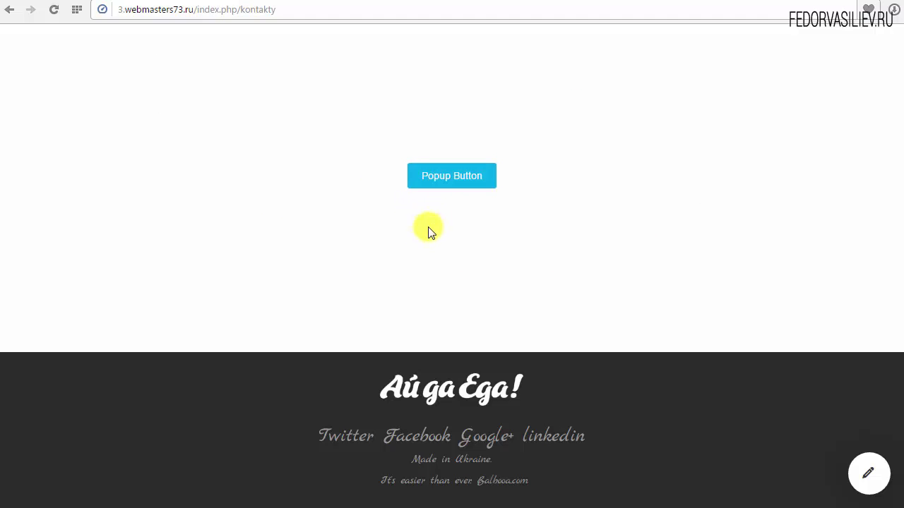
# Open the form popup from its button on the site's contact page, close it, and return to the form editor.
pyautogui.click(459, 178)
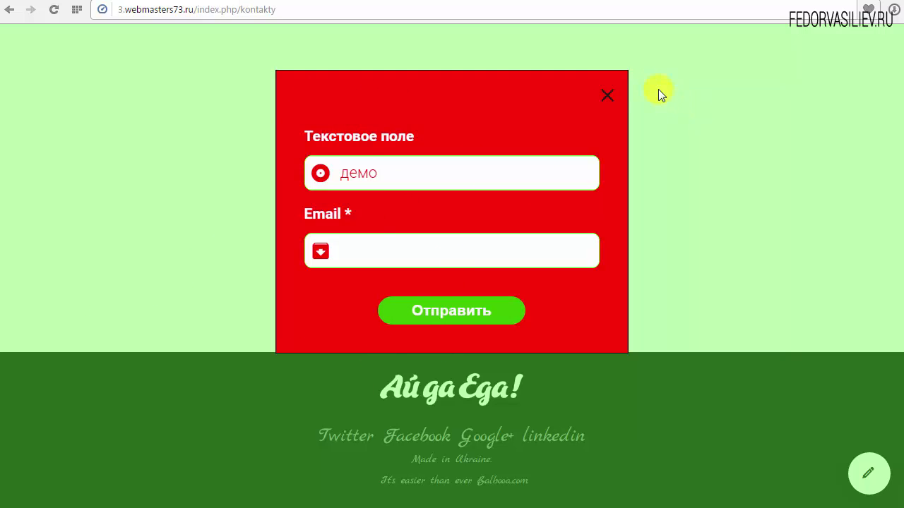
pyautogui.click(606, 94)
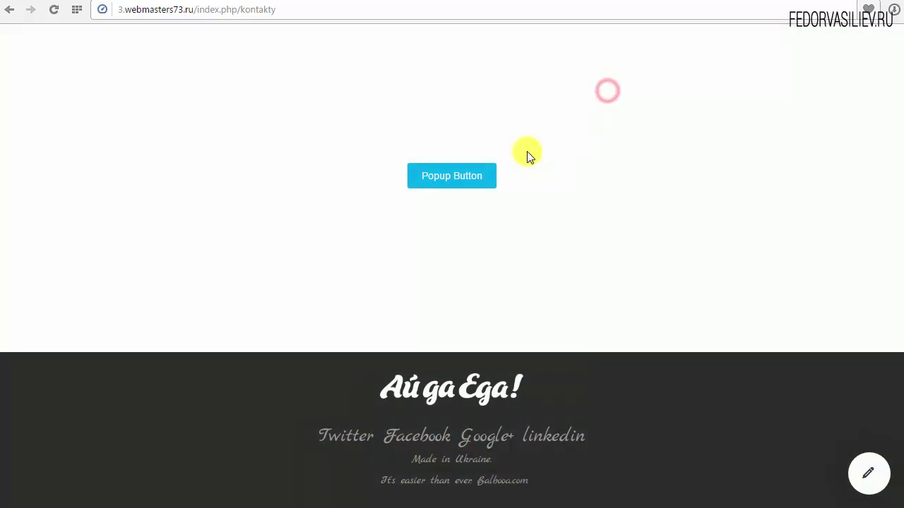
pyautogui.click(462, 1)
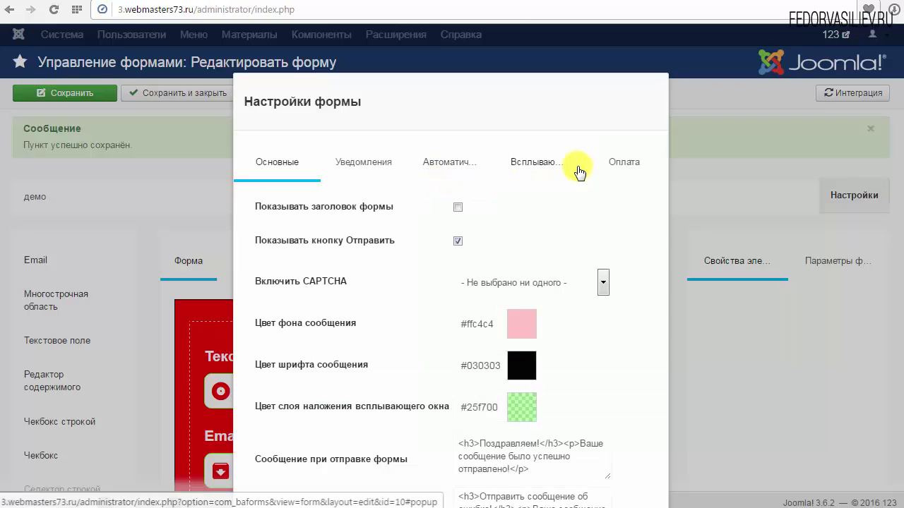
# Set the popup window width to 800 px and its title text to "отправить".
pyautogui.click(568, 166)
pyautogui.scroll(-1, 424, 240)
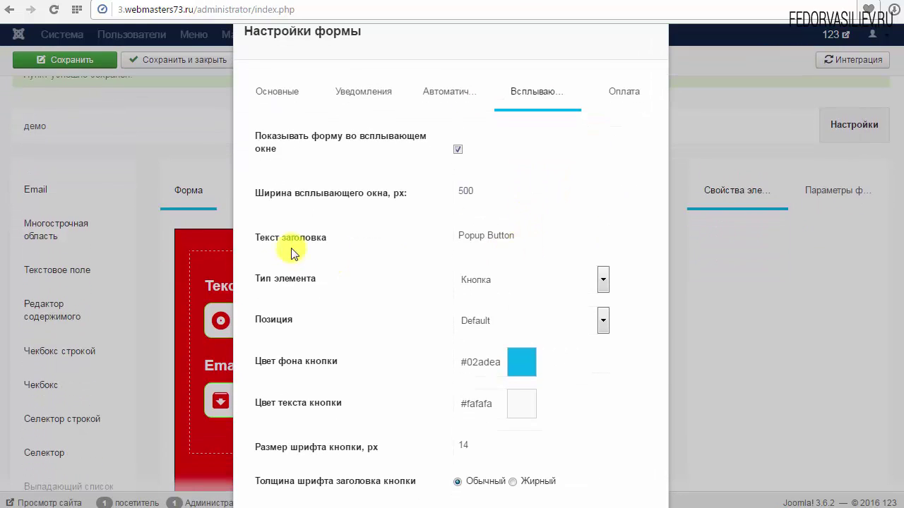
pyautogui.click(462, 191)
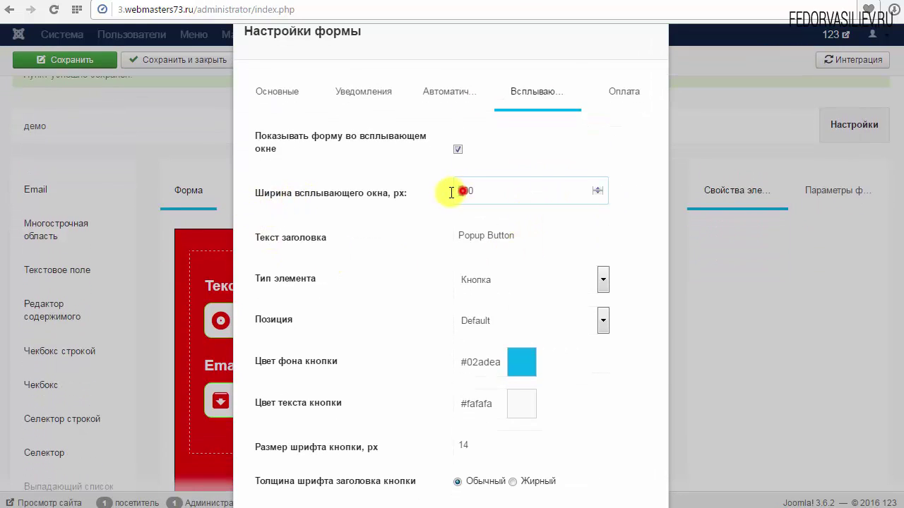
pyautogui.write('800')
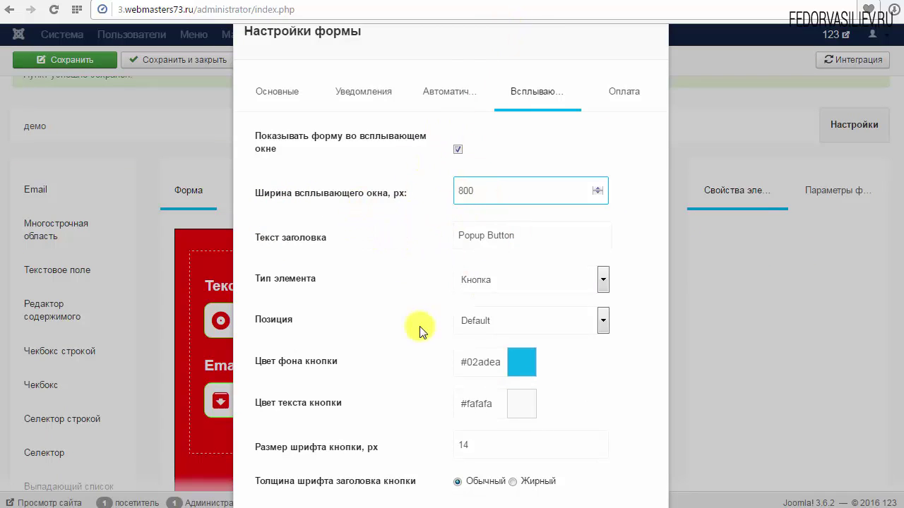
pyautogui.tripleClick(538, 240)
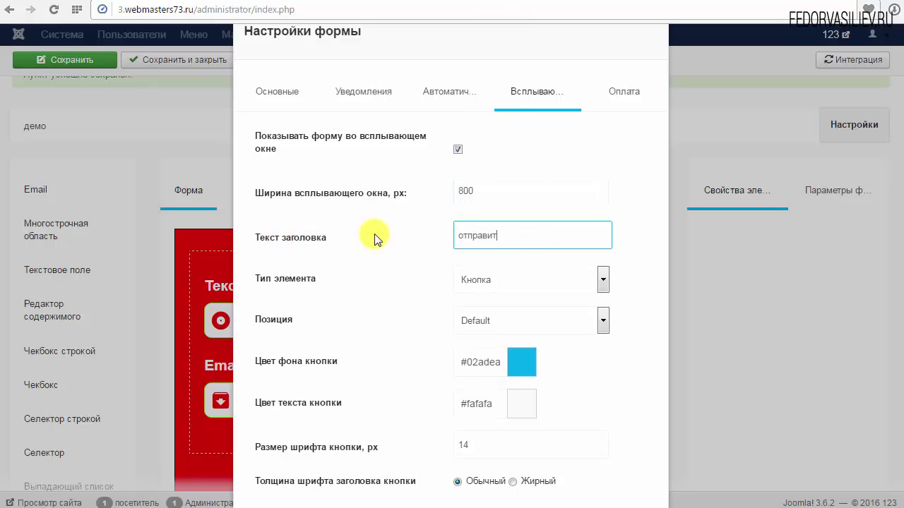
# Change the popup's element type to "Ссылка" and apply the form settings.
pyautogui.click(528, 290)
pyautogui.click(508, 311)
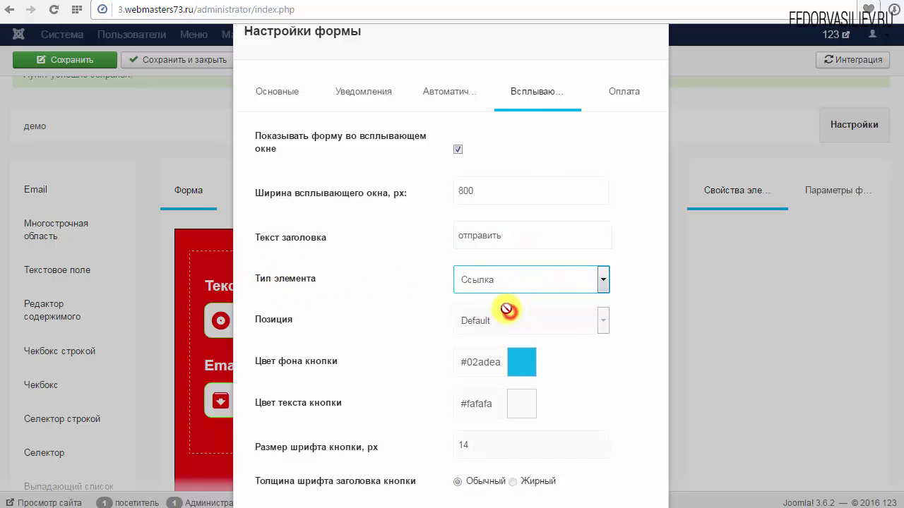
pyautogui.scroll(-2, 507, 300)
pyautogui.click(531, 412)
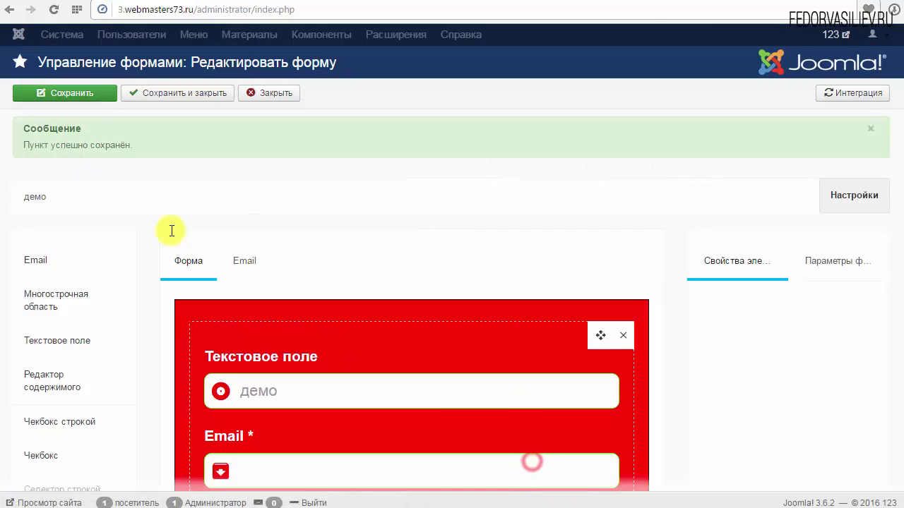
# Reload the site's contact page, open the form popup from its "отправить" link and close it.
pyautogui.click(507, 3)
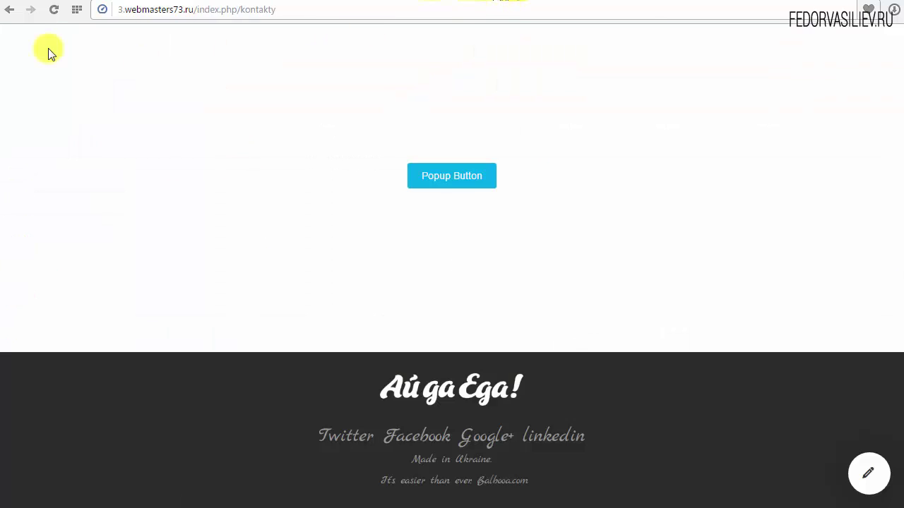
pyautogui.click(55, 12)
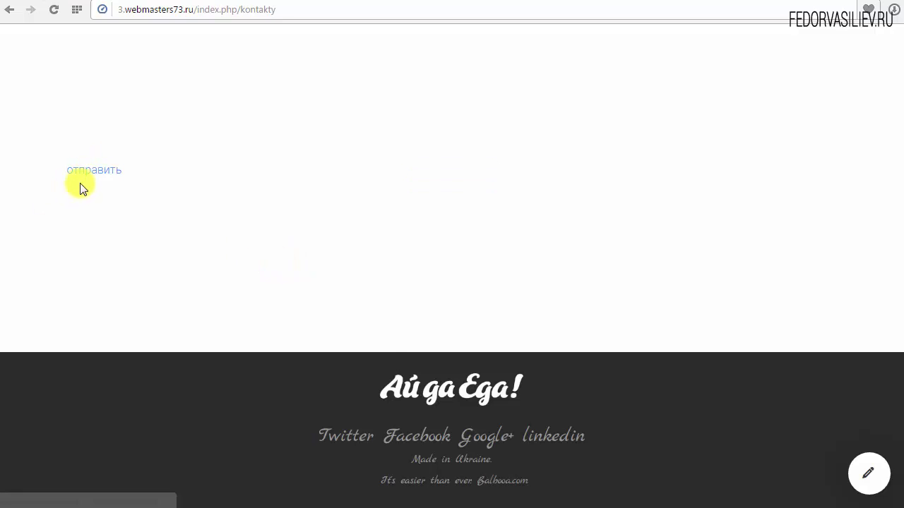
pyautogui.click(85, 172)
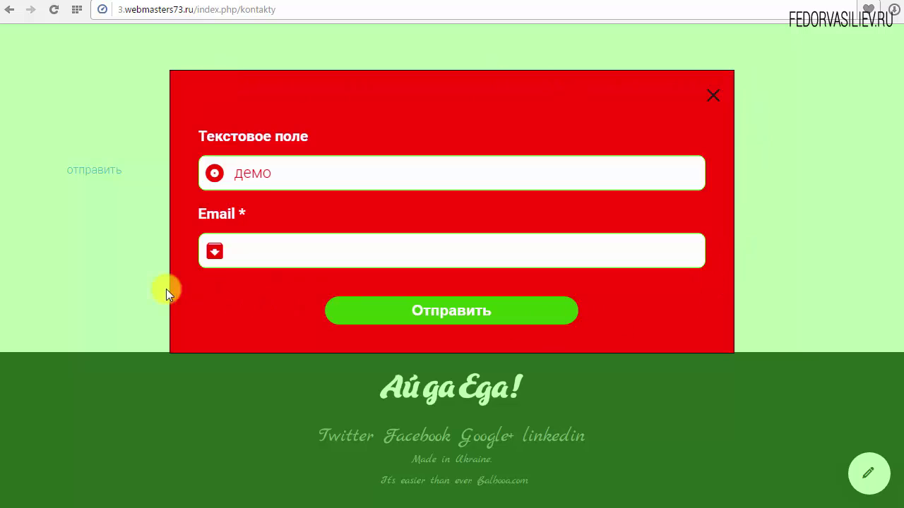
pyautogui.click(713, 99)
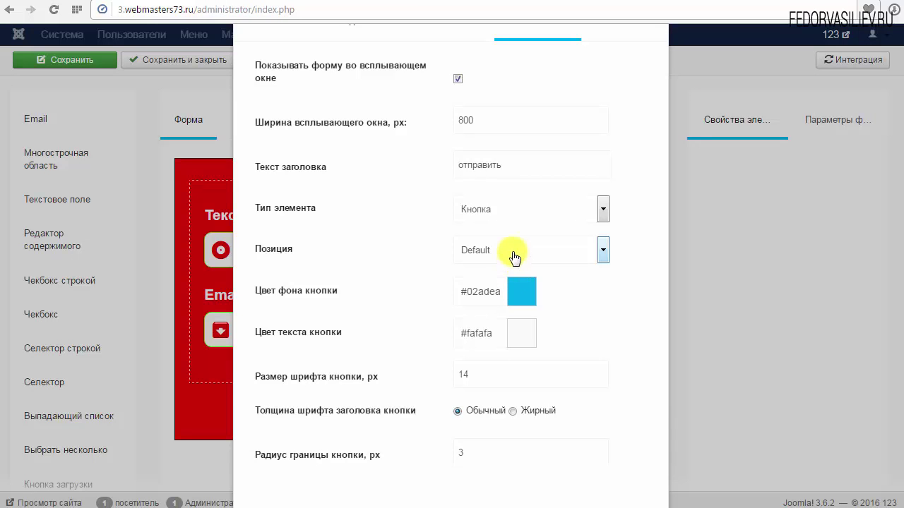
# Set the popup button's position to "Слева", apply the settings and save the form.
pyautogui.click(512, 255)
pyautogui.click(513, 261)
pyautogui.click(512, 252)
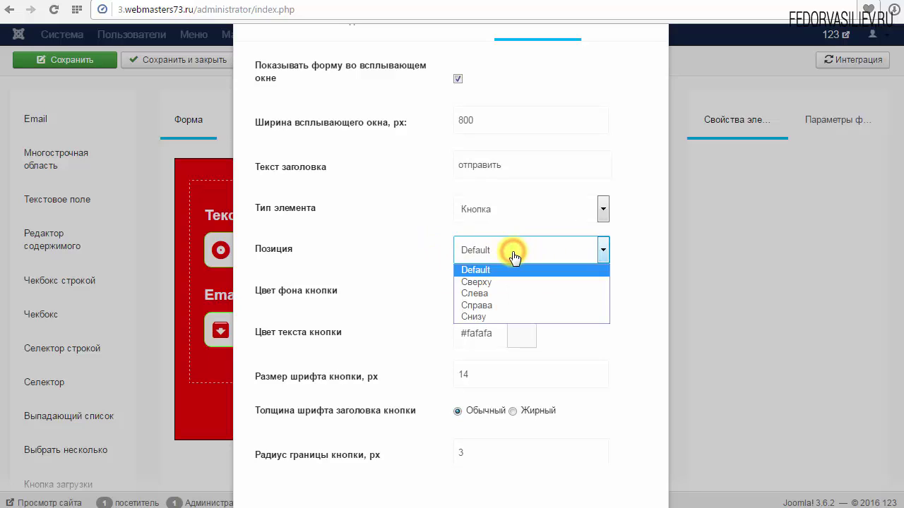
pyautogui.click(482, 294)
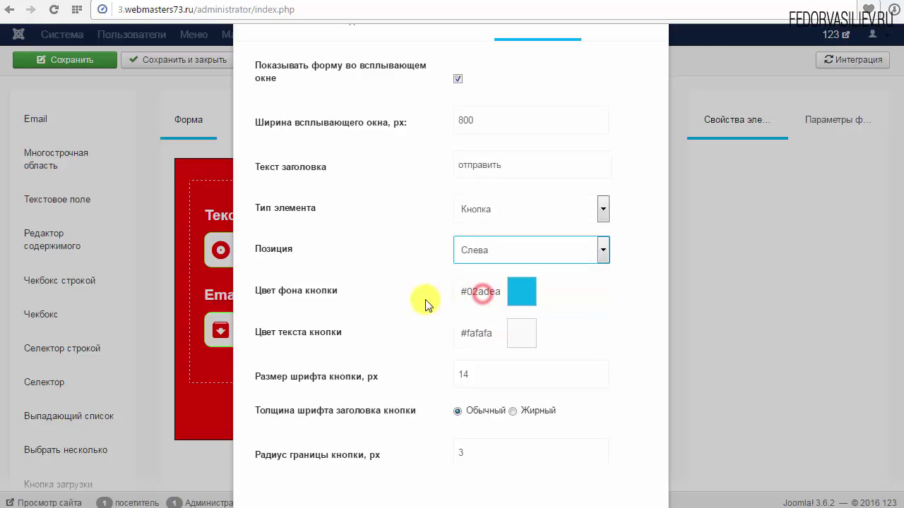
pyautogui.scroll(-3, 533, 424)
pyautogui.click(552, 341)
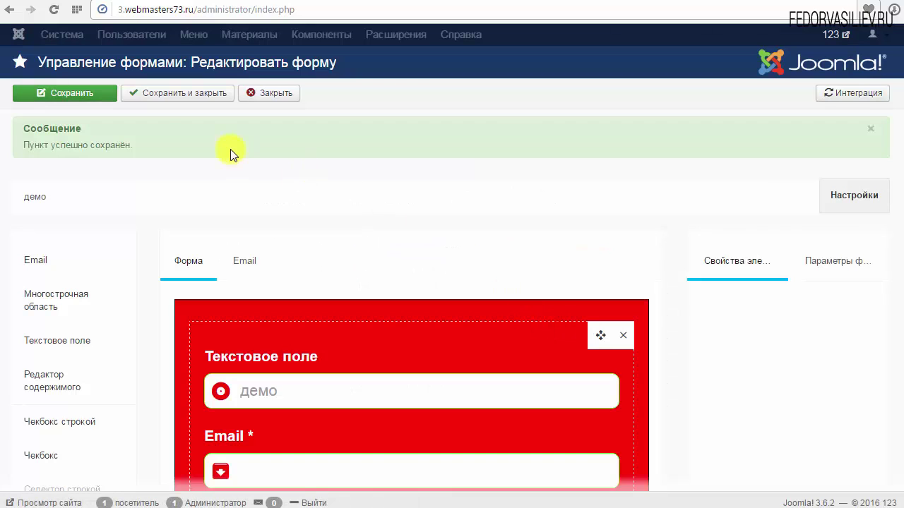
pyautogui.click(99, 93)
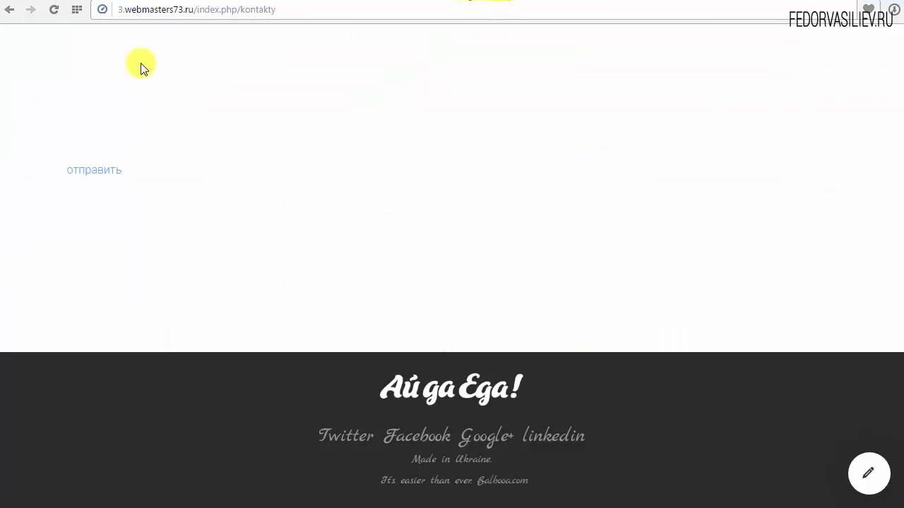
# Reload the contact page, open and close the form popup from its side button, and return to the form editor.
pyautogui.click(55, 10)
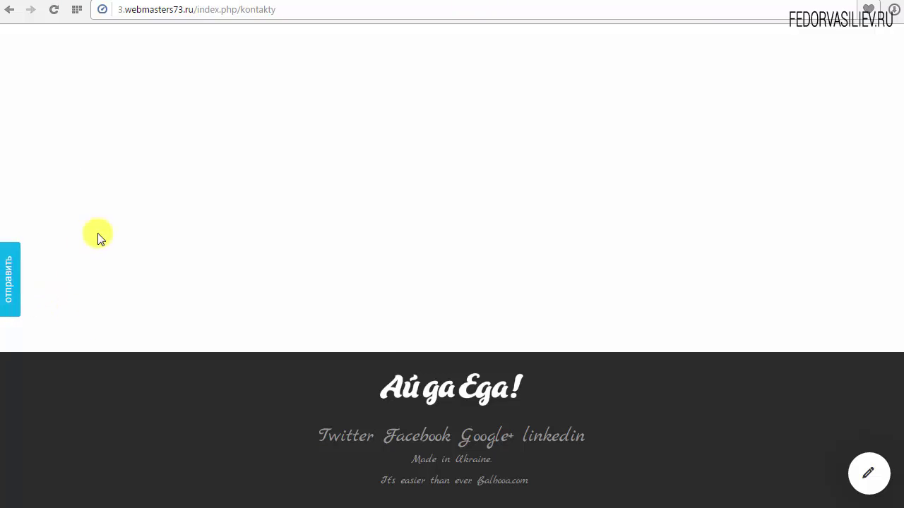
pyautogui.click(14, 290)
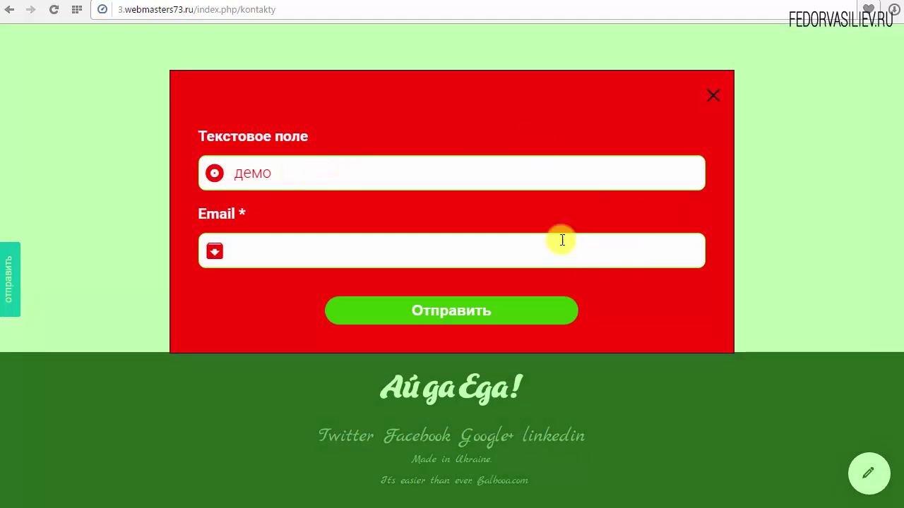
pyautogui.click(722, 99)
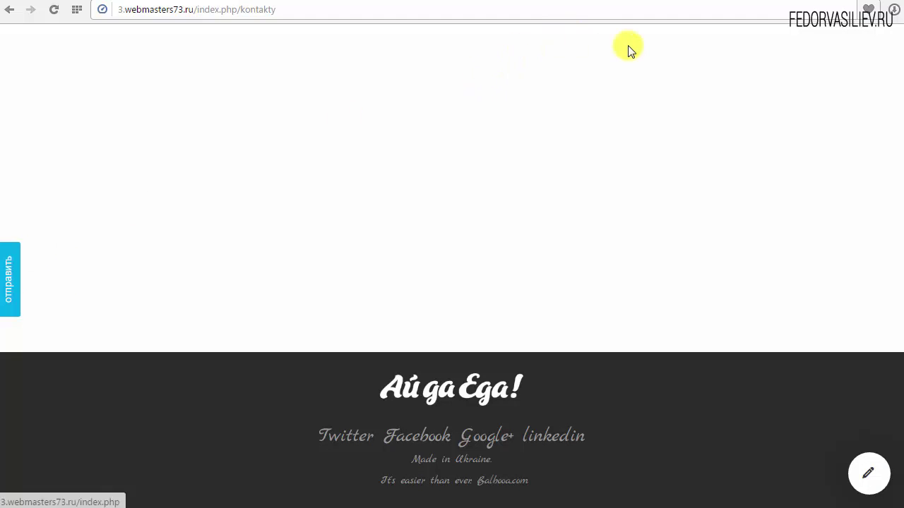
pyautogui.click(432, 2)
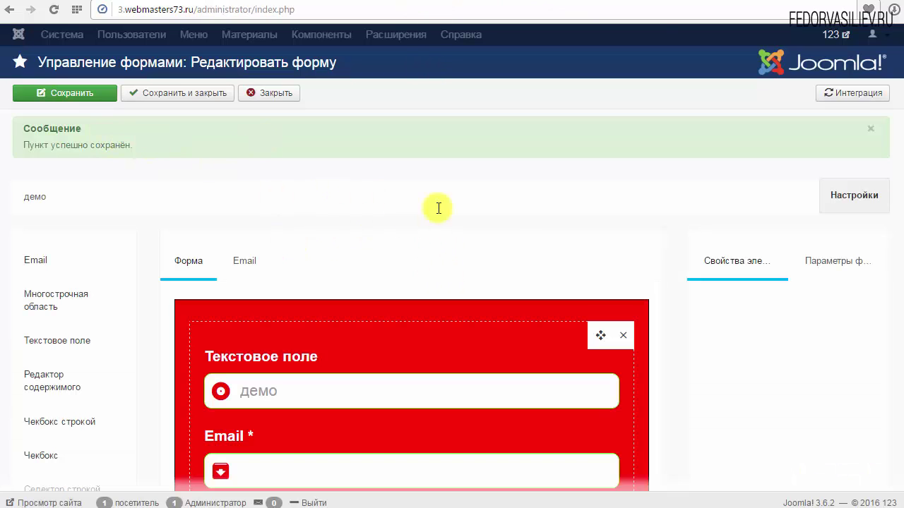
# In the form's popup settings, reset the button position to Default and set its background colour to green #127001.
pyautogui.click(861, 199)
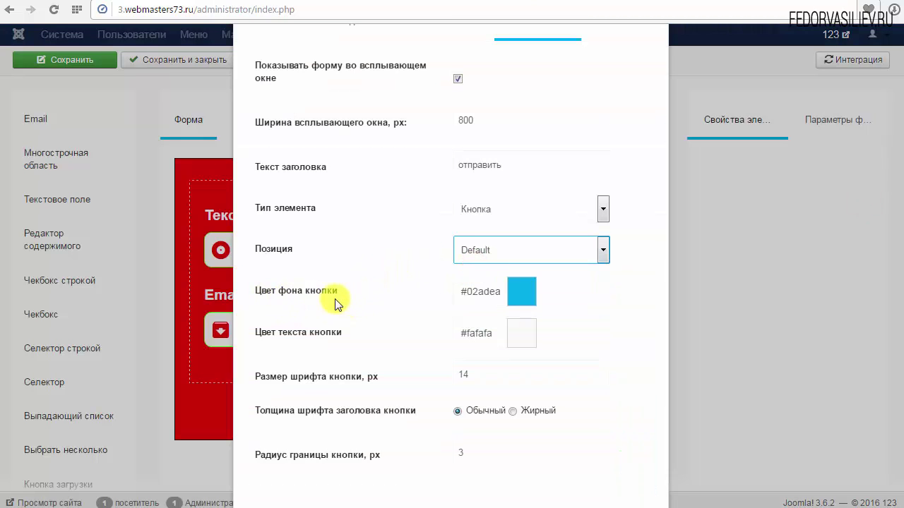
pyautogui.click(526, 294)
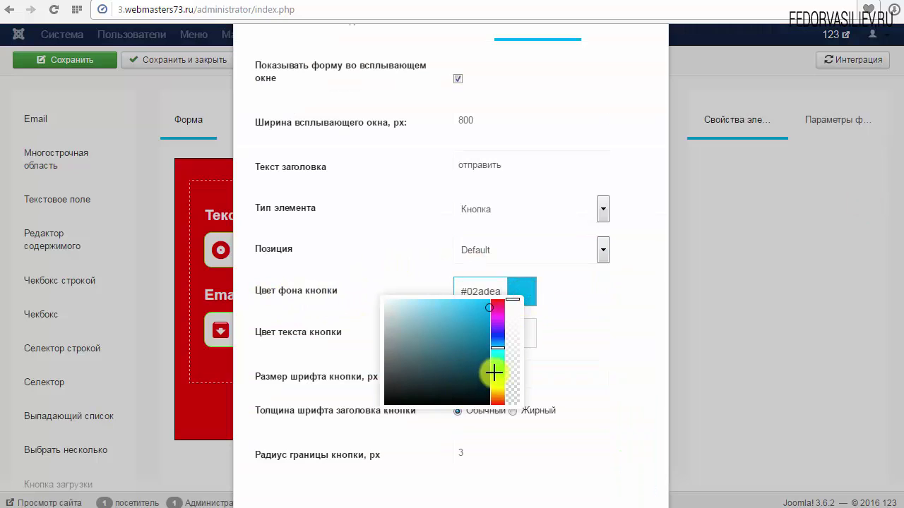
pyautogui.click(498, 373)
pyautogui.click(458, 353)
pyautogui.click(487, 358)
pyautogui.click(558, 337)
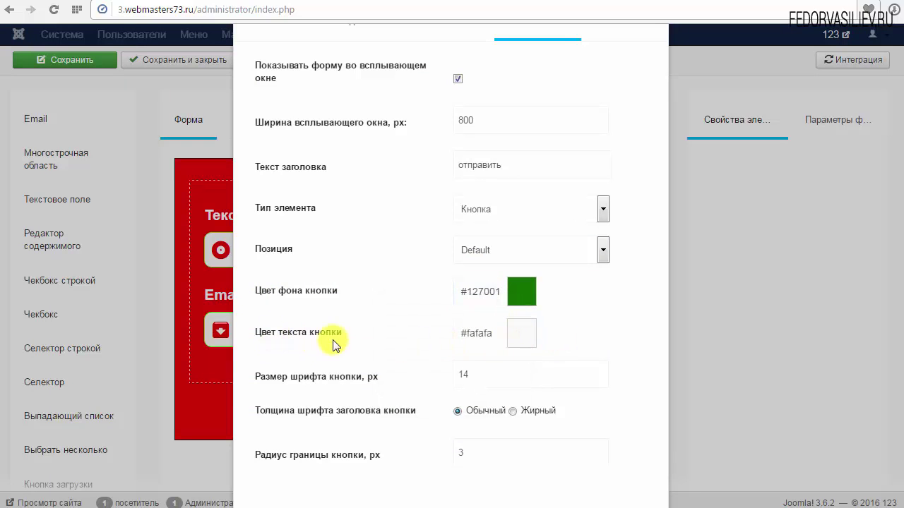
# Set the popup button's text colour to white #ffffff.
pyautogui.click(528, 341)
pyautogui.moveTo(454, 363); pyautogui.dragTo(366, 340)
pyautogui.click(427, 309)
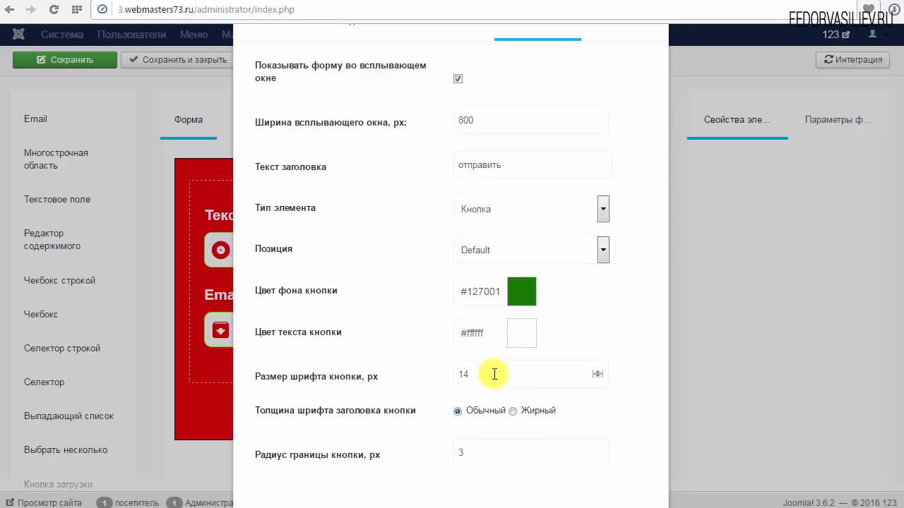
# Set the popup button's font size to 21 px and its title font weight to "Жирный".
pyautogui.click(597, 371)
pyautogui.click(597, 370)
pyautogui.click(597, 370)
pyautogui.click(597, 371)
pyautogui.click(596, 370)
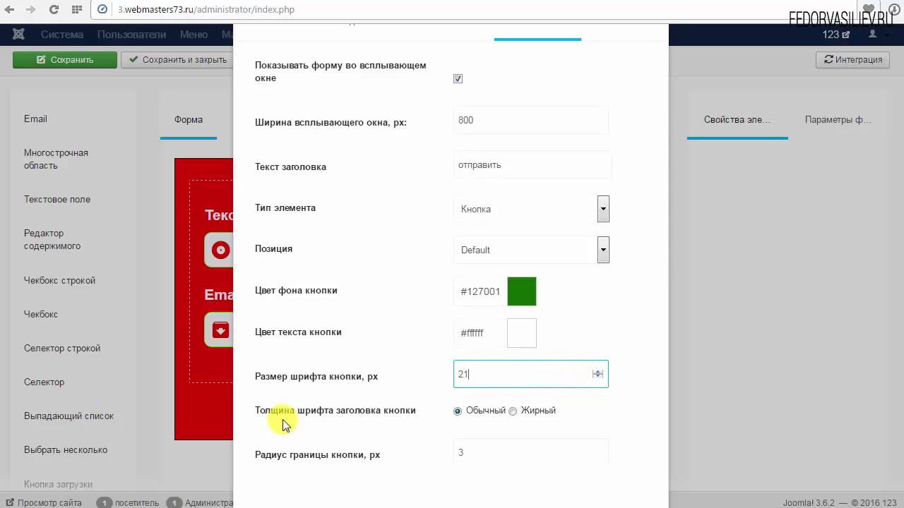
pyautogui.click(514, 411)
pyautogui.scroll(-2, 296, 445)
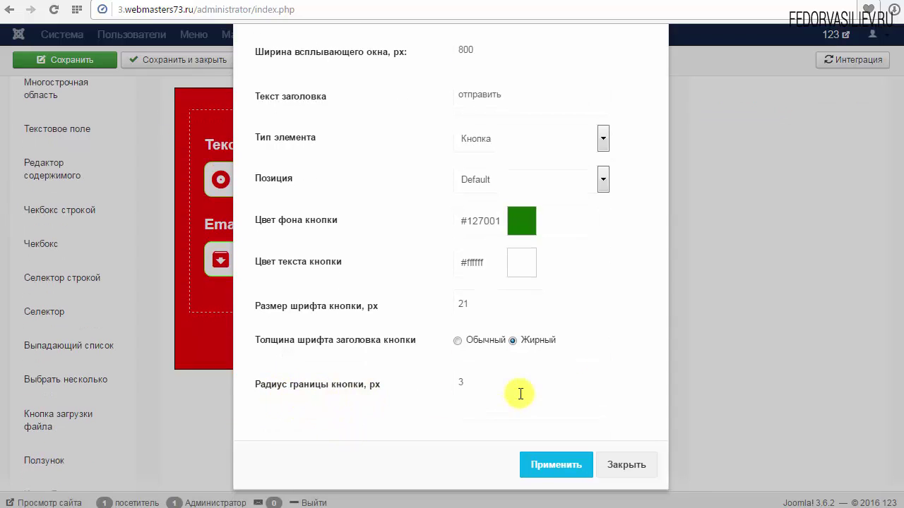
# Set the popup button's border radius to 9 px, apply the settings and save the form.
pyautogui.click(600, 382)
pyautogui.press('BackSpace')
pyautogui.write('6')
pyautogui.press('BackSpace')
pyautogui.write('10')
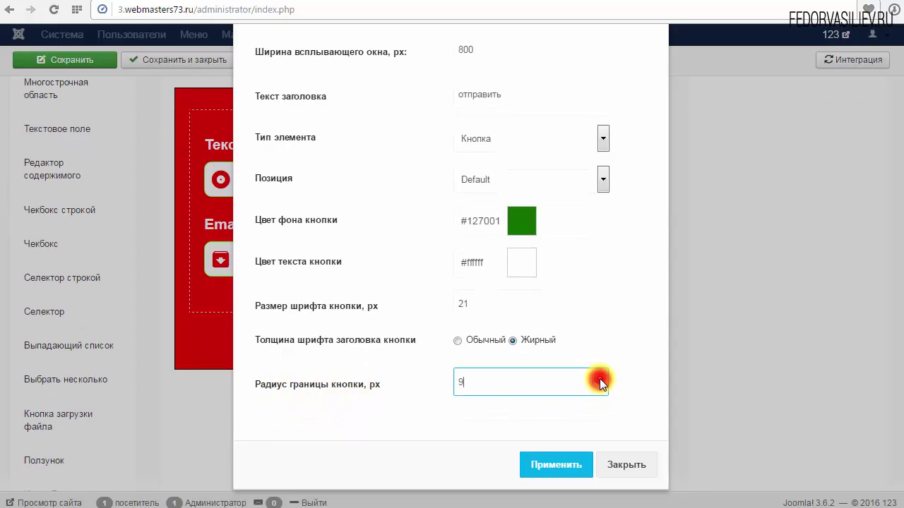
pyautogui.click(566, 462)
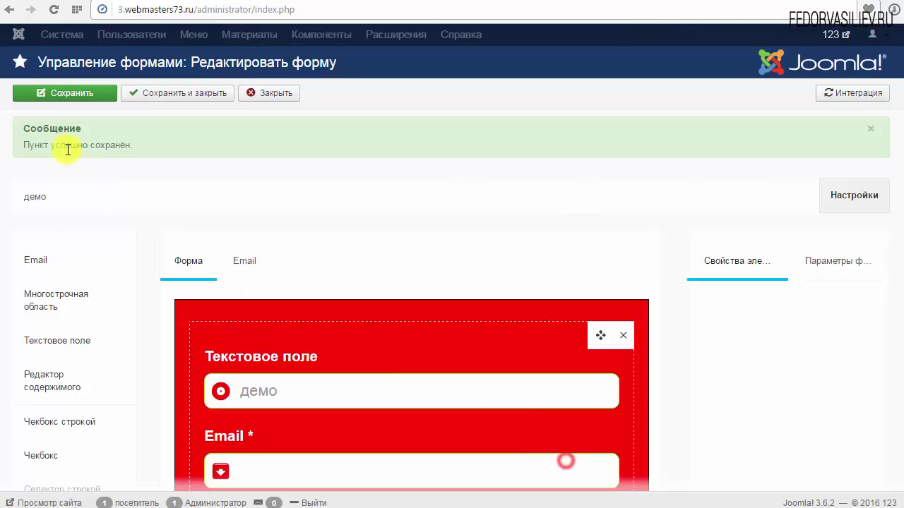
pyautogui.click(81, 94)
# Reload the contact page, open and close the popup from the restyled button, and return to the form editor.
pyautogui.click(498, 1)
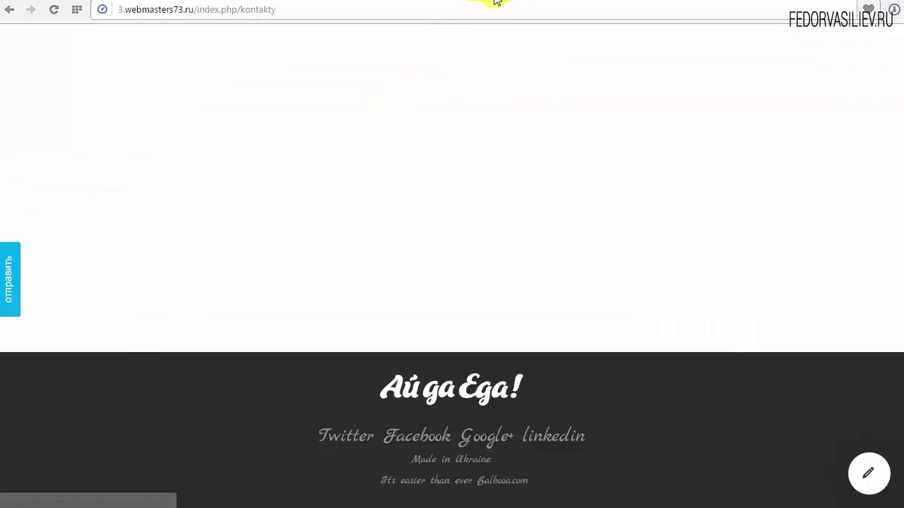
pyautogui.click(53, 12)
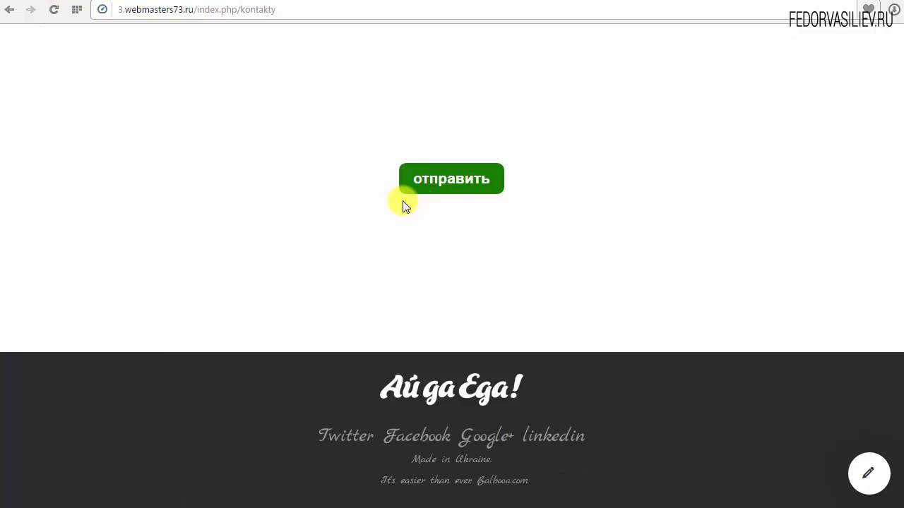
pyautogui.click(408, 192)
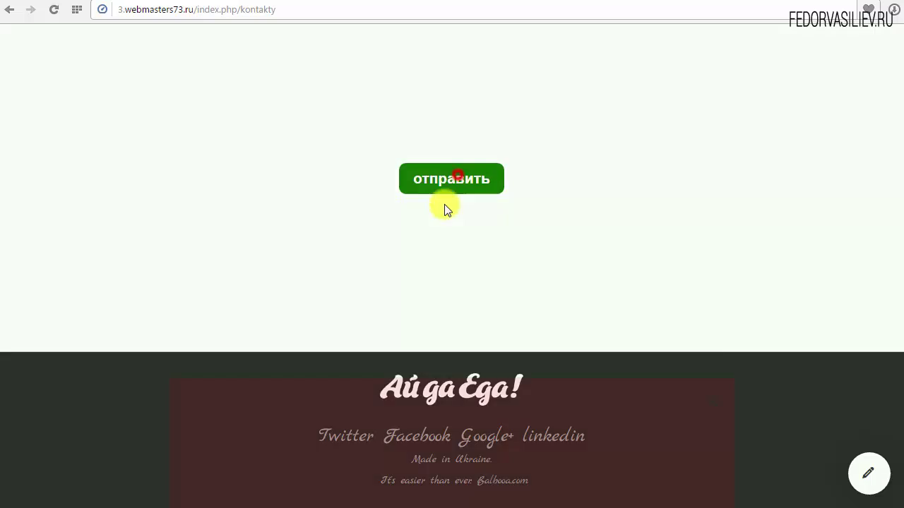
pyautogui.click(714, 100)
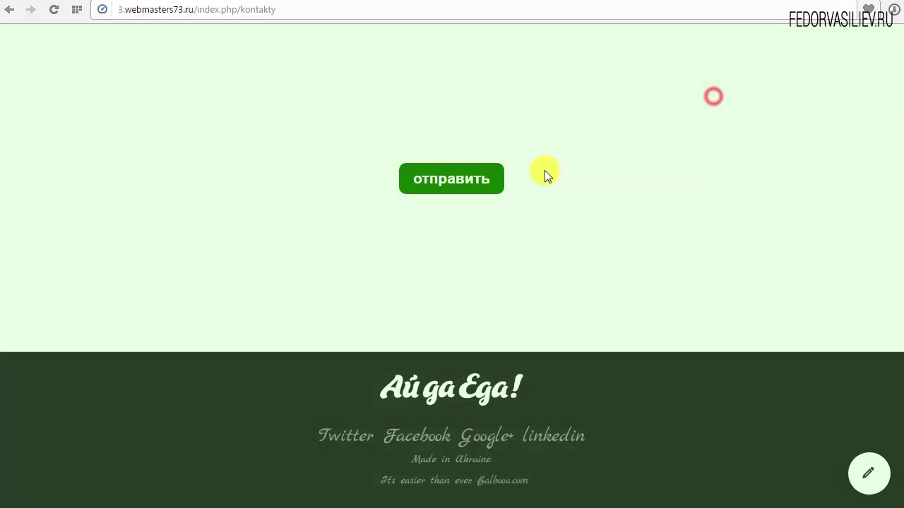
pyautogui.click(450, 2)
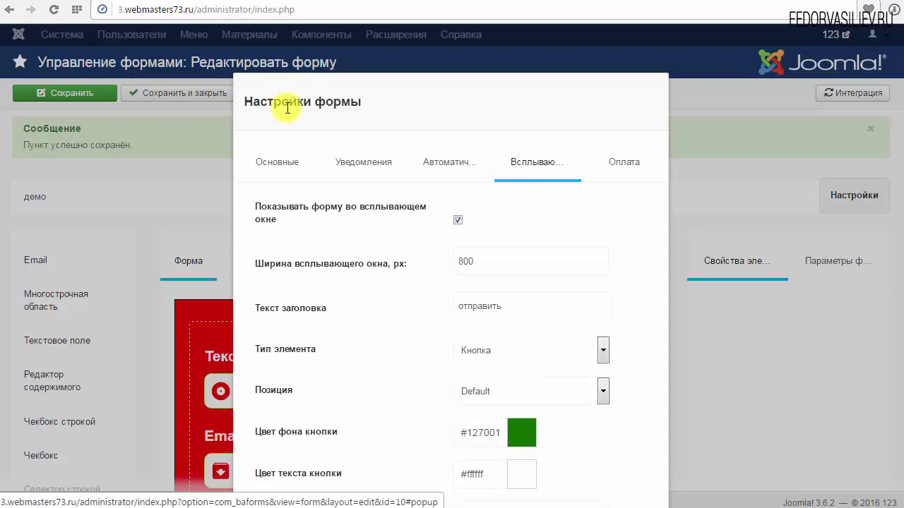
# Enable "Показывать общую стоимость" in the form's payment settings.
pyautogui.click(624, 167)
pyautogui.scroll(-2, 474, 205)
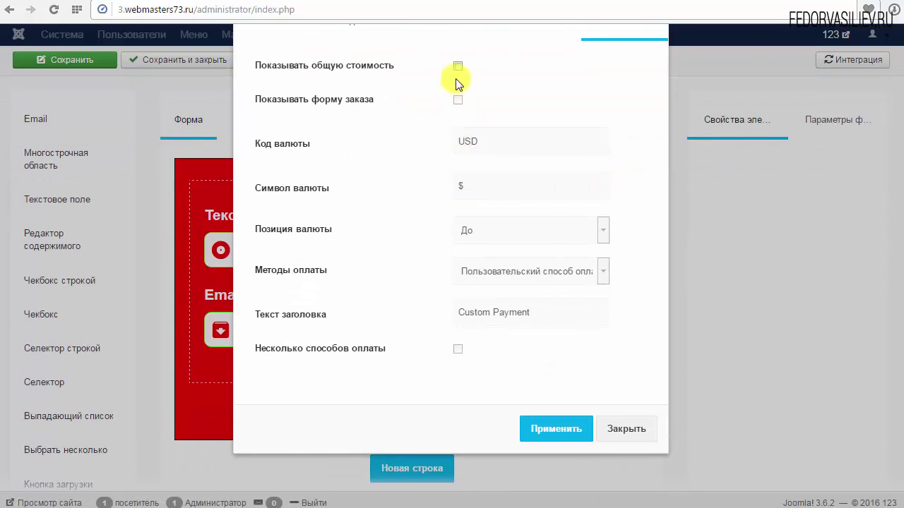
pyautogui.click(457, 65)
pyautogui.scroll(2, 381, 169)
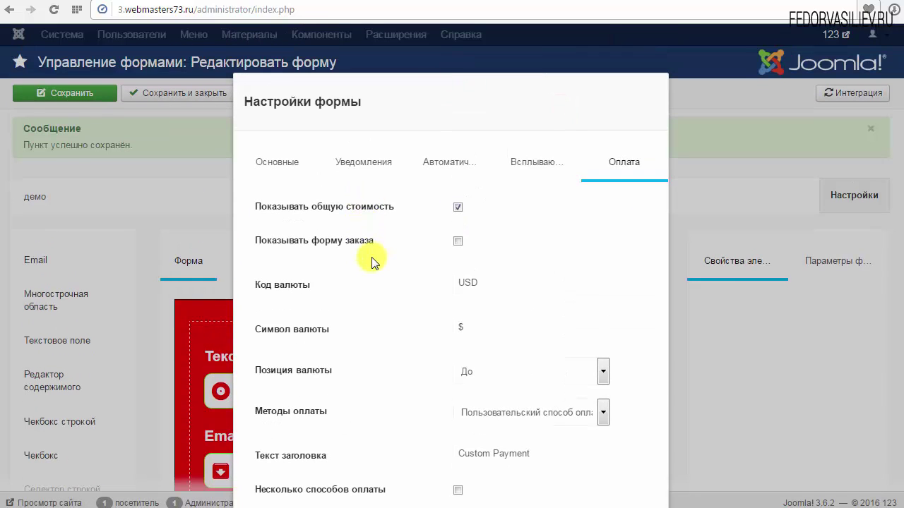
# Review the form's currency options and the list of available payment methods.
pyautogui.scroll(-2, 374, 261)
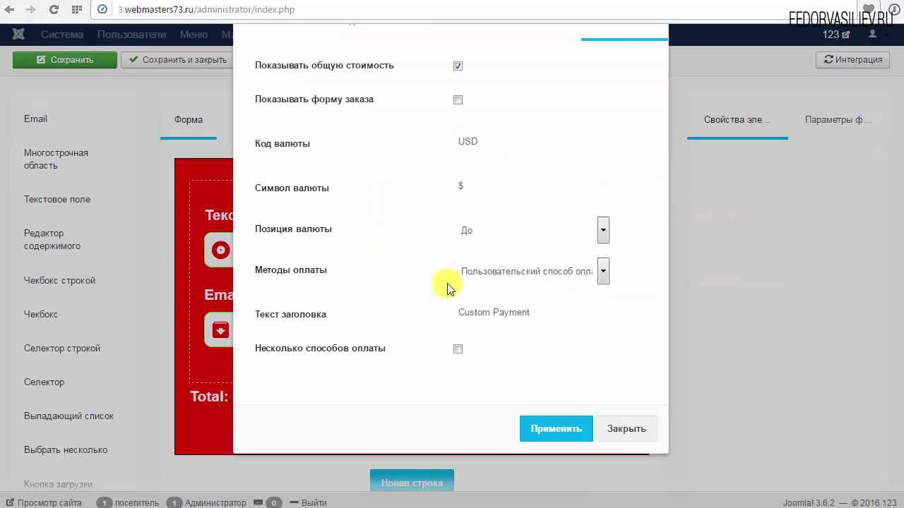
pyautogui.click(500, 153)
pyautogui.click(528, 271)
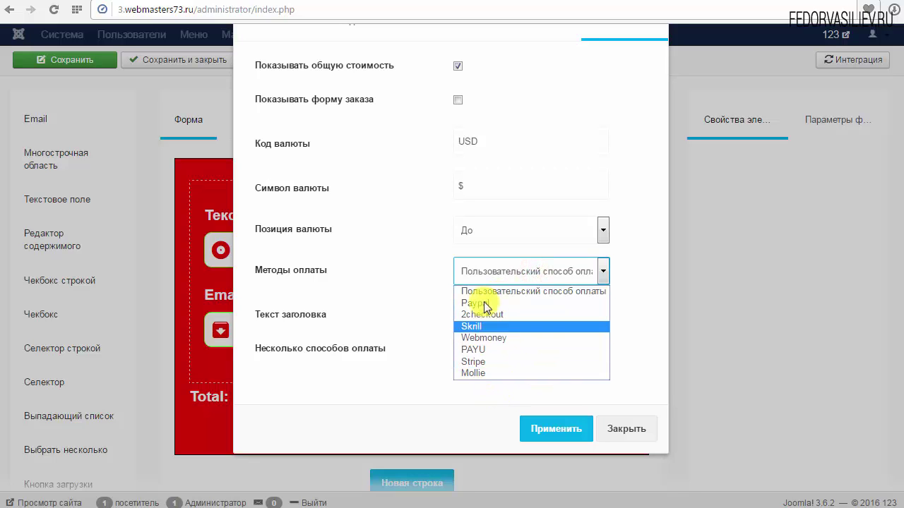
pyautogui.scroll(1, 491, 253)
pyautogui.scroll(1, 452, 261)
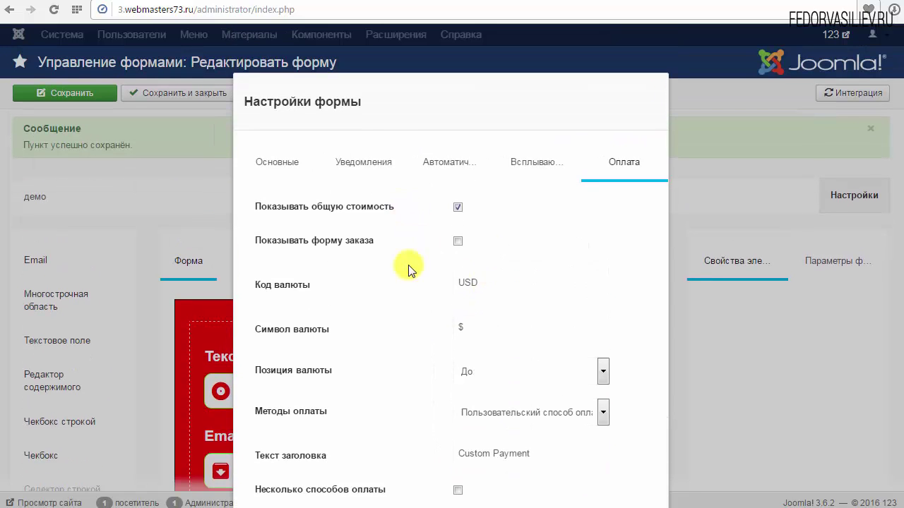
pyautogui.scroll(-3, 434, 258)
pyautogui.scroll(2, 434, 258)
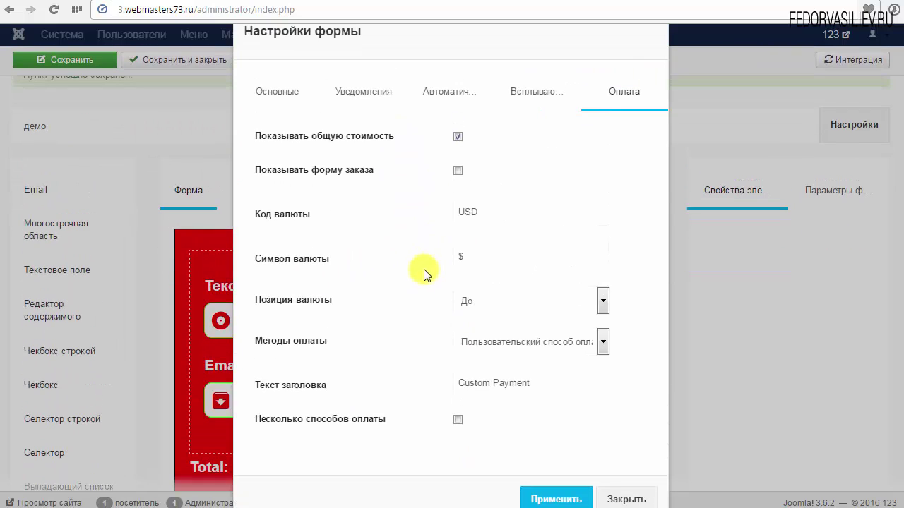
# Set the form's payment method to Paypal and look through its additional fields.
pyautogui.click(490, 303)
pyautogui.click(490, 304)
pyautogui.click(492, 345)
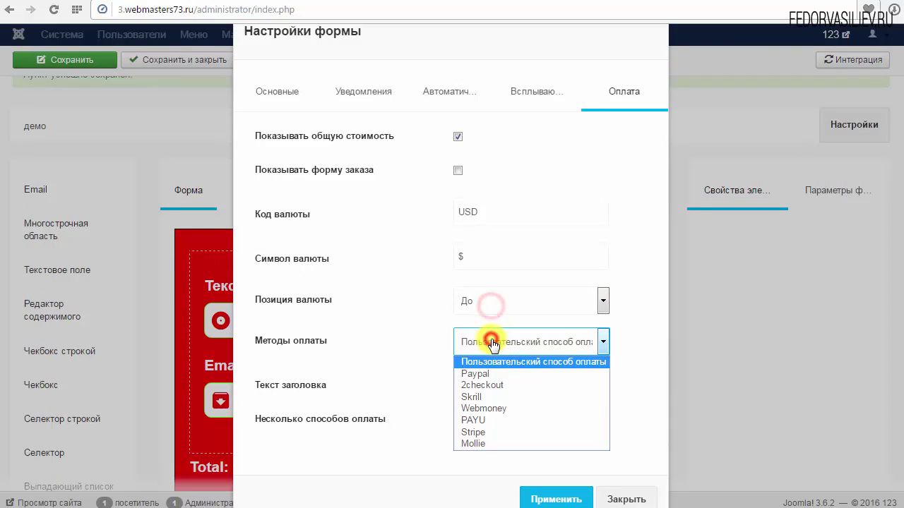
pyautogui.click(493, 373)
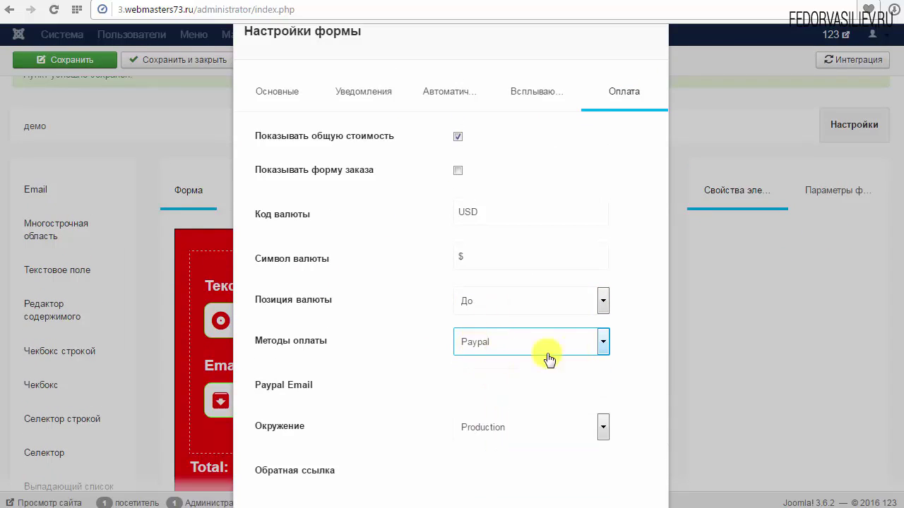
pyautogui.scroll(-3, 553, 339)
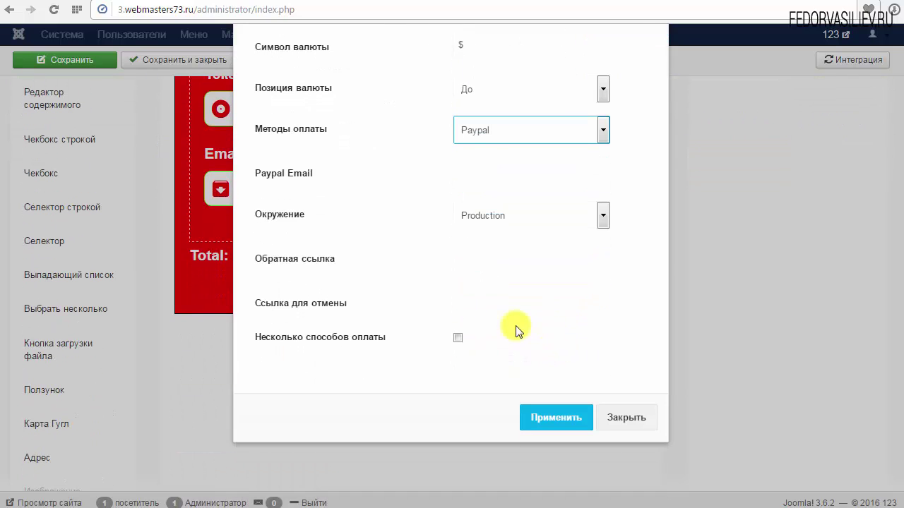
pyautogui.scroll(3, 518, 233)
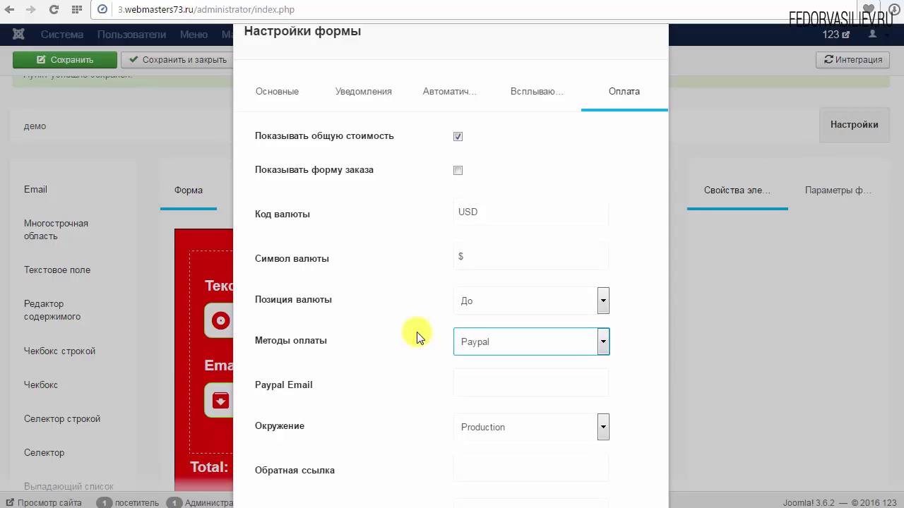
# Review the form's payment settings, including the Paypal fields, and close the form settings dialog.
pyautogui.click(503, 344)
pyautogui.click(503, 344)
pyautogui.scroll(-3, 632, 357)
pyautogui.scroll(4, 419, 341)
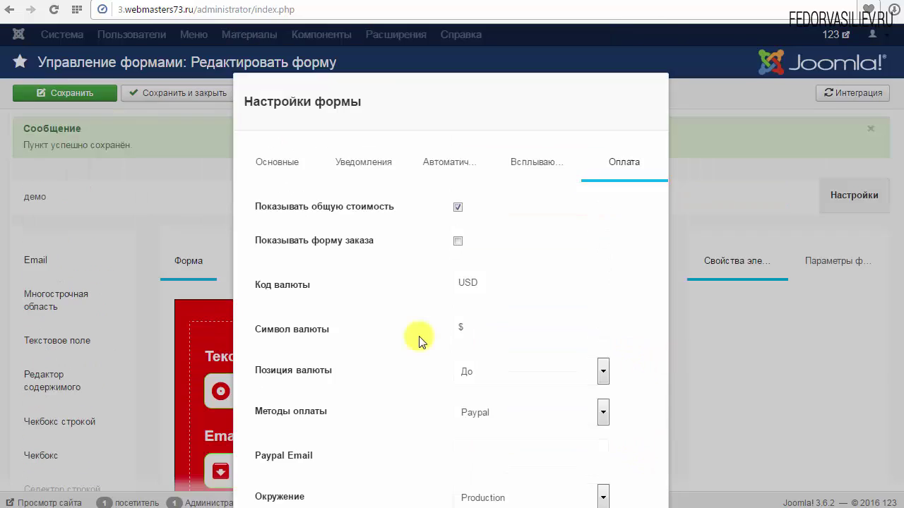
pyautogui.scroll(-2, 418, 341)
pyautogui.scroll(-2, 415, 338)
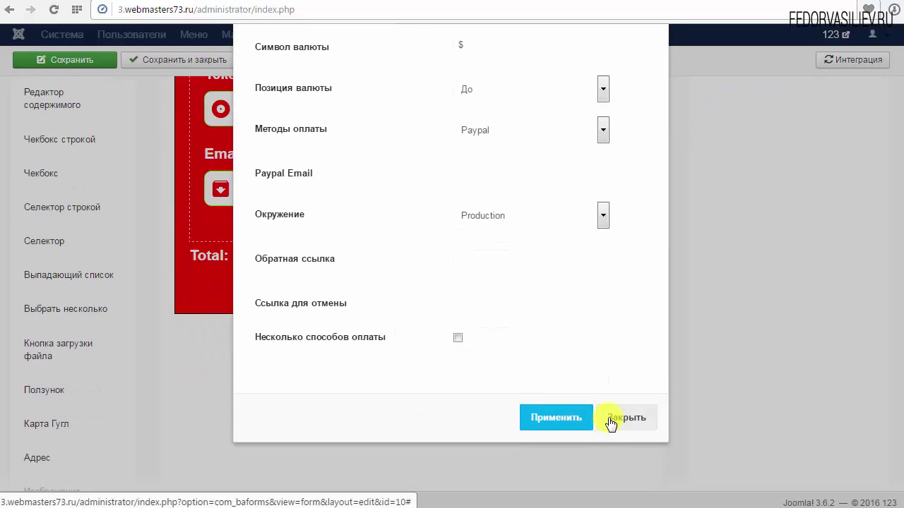
pyautogui.click(612, 365)
pyautogui.scroll(1, 609, 419)
pyautogui.scroll(2, 609, 417)
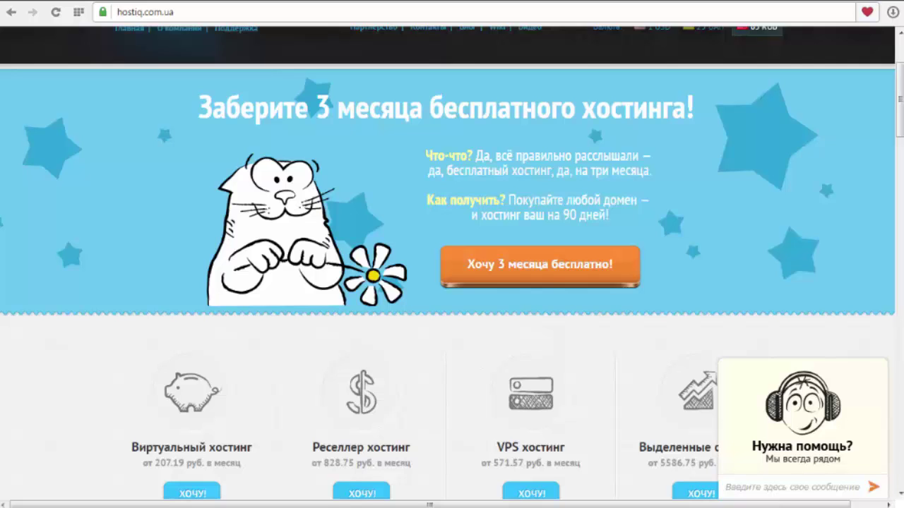
# Open the support chat on the hostiq.com.ua hosting page to view its message form, and minimize it.
pyautogui.click(784, 449)
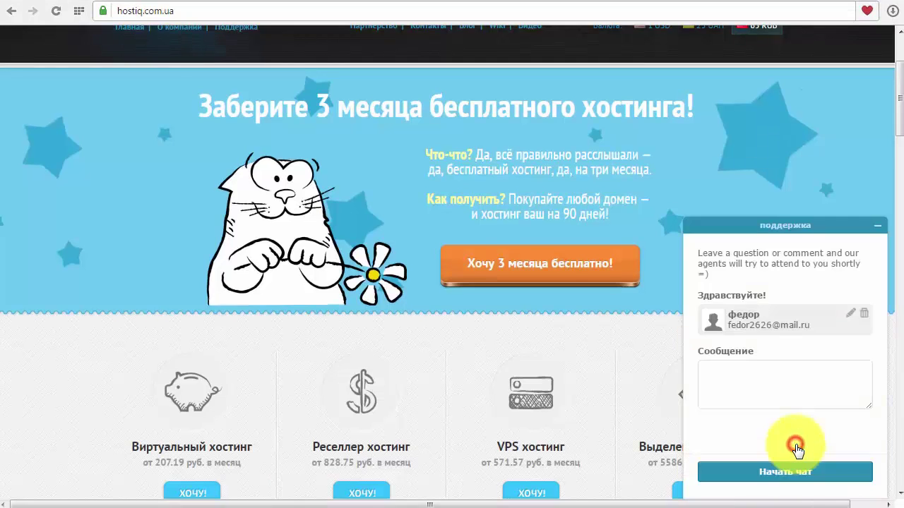
pyautogui.click(877, 225)
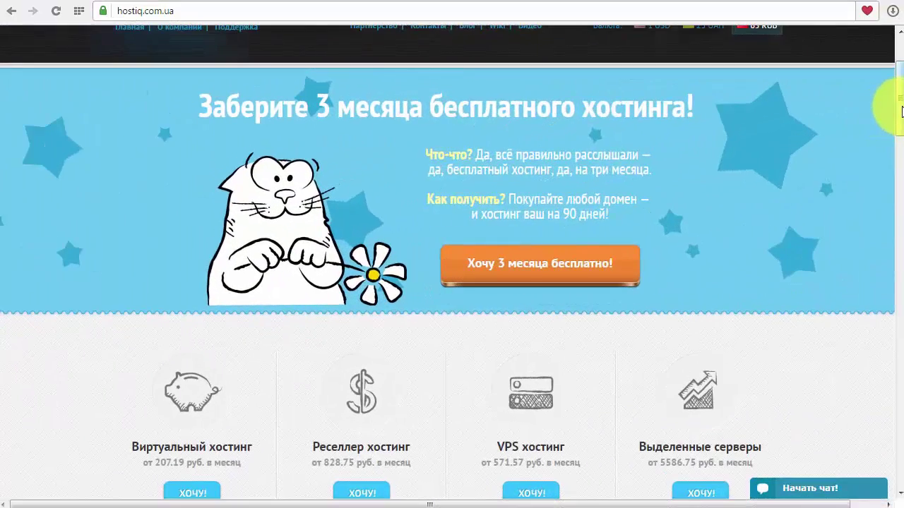
pyautogui.moveTo(899, 113)
pyautogui.mouseDown()
pyautogui.moveTo(901, 145)
pyautogui.moveTo(902, 109)
pyautogui.mouseUp()
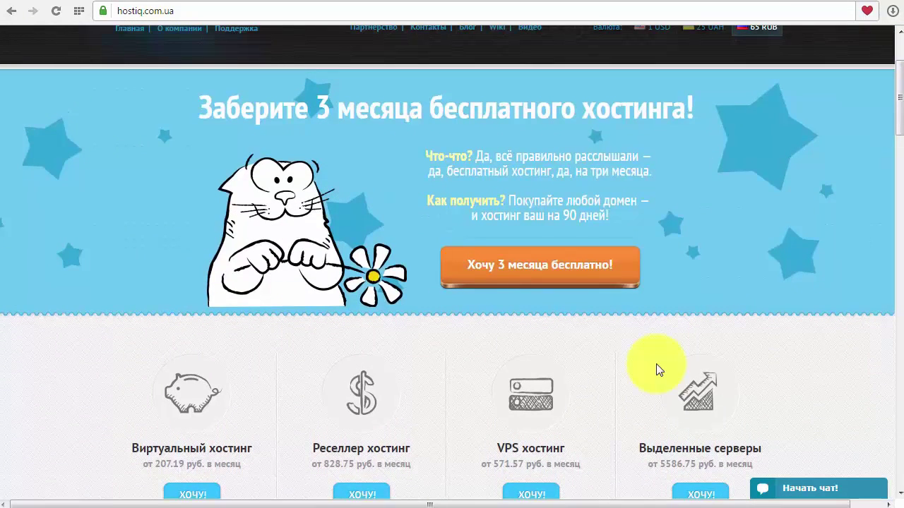